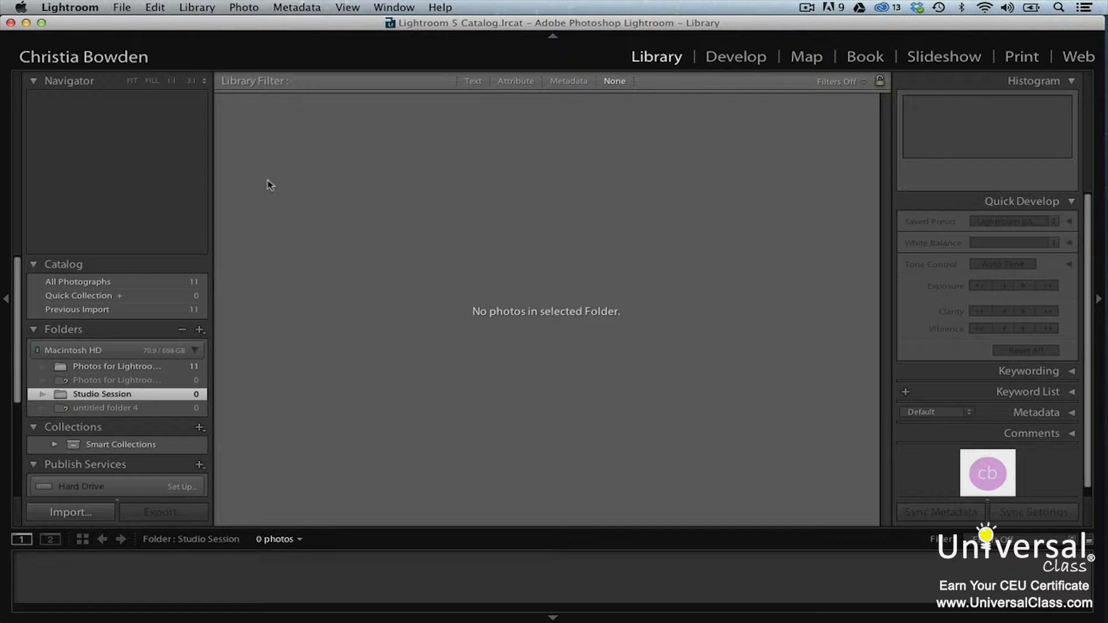
- Open the Photos for LightroomVideos folder and select all ten of its photos
left_click(156, 368)
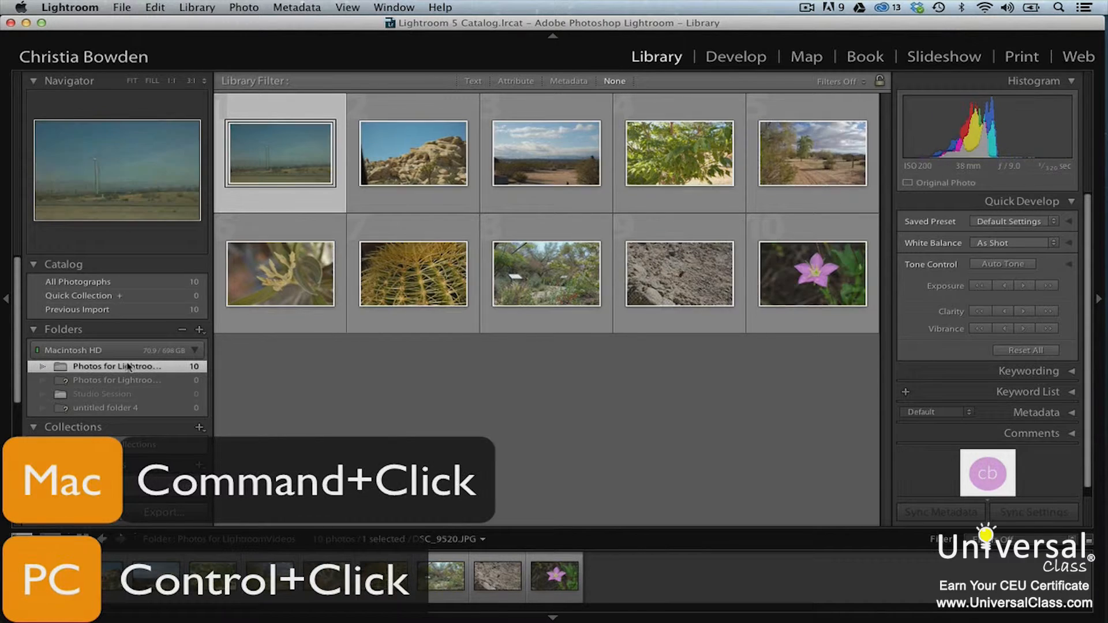
left_click(407, 144, "super")
left_click(547, 151, "super")
left_click(680, 151, "super")
left_click(791, 147, "super")
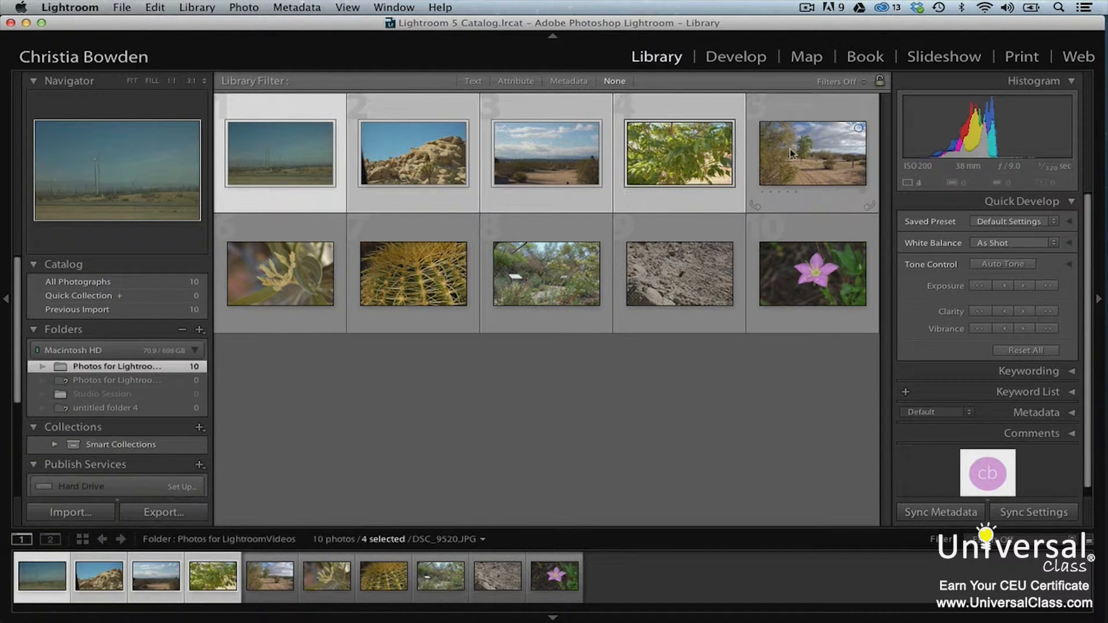
left_click(293, 268, "super")
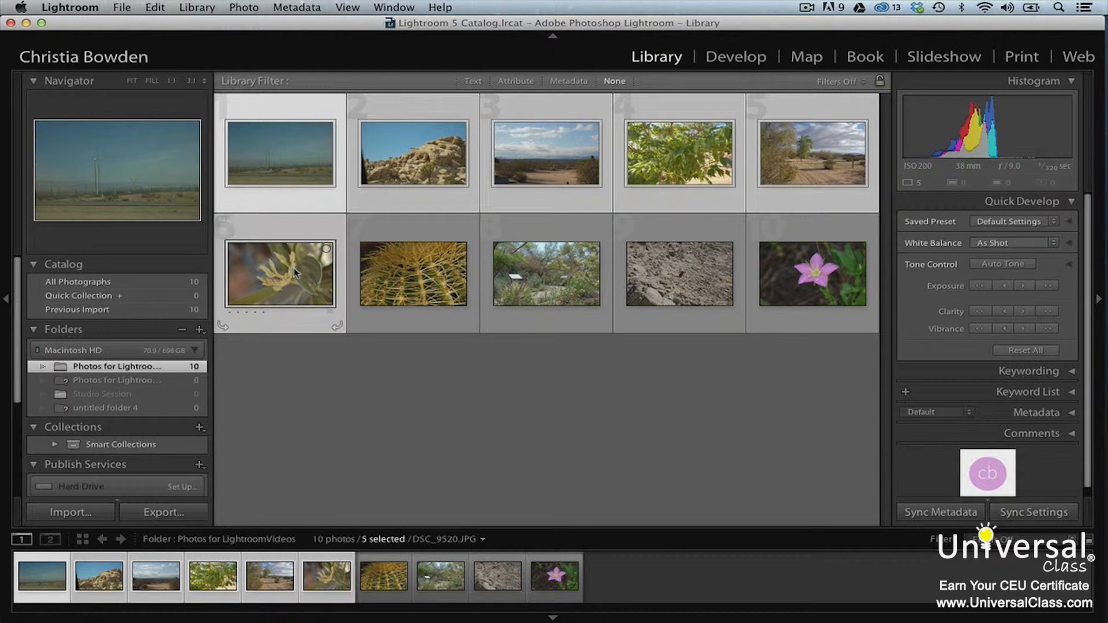
left_click(412, 271, "super")
left_click(526, 253, "super")
left_click(659, 249, "super")
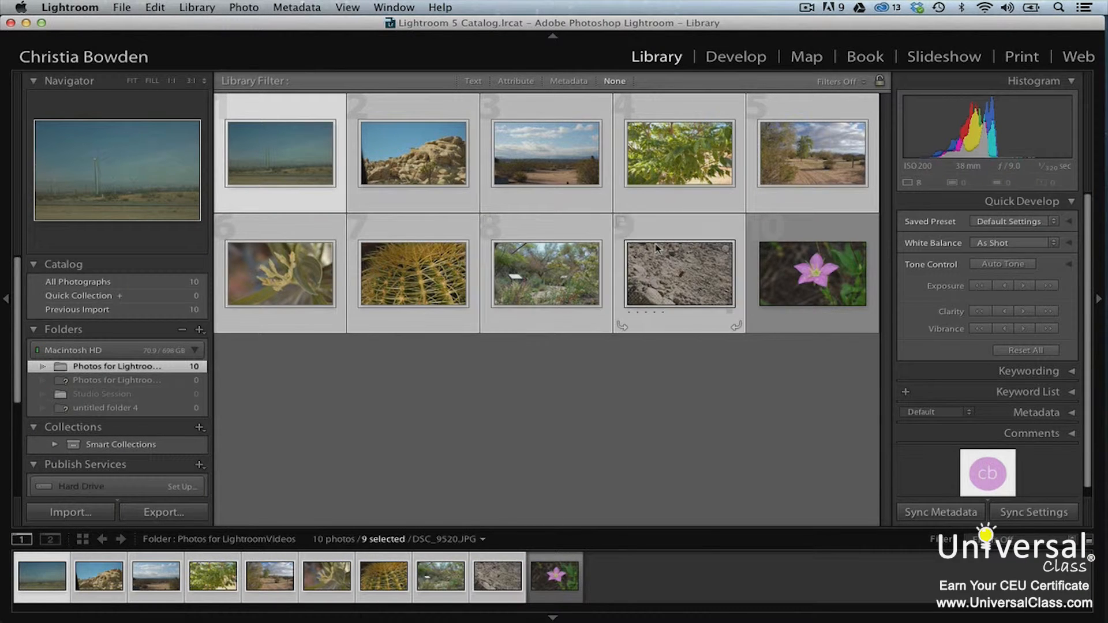
left_click(806, 238, "super")
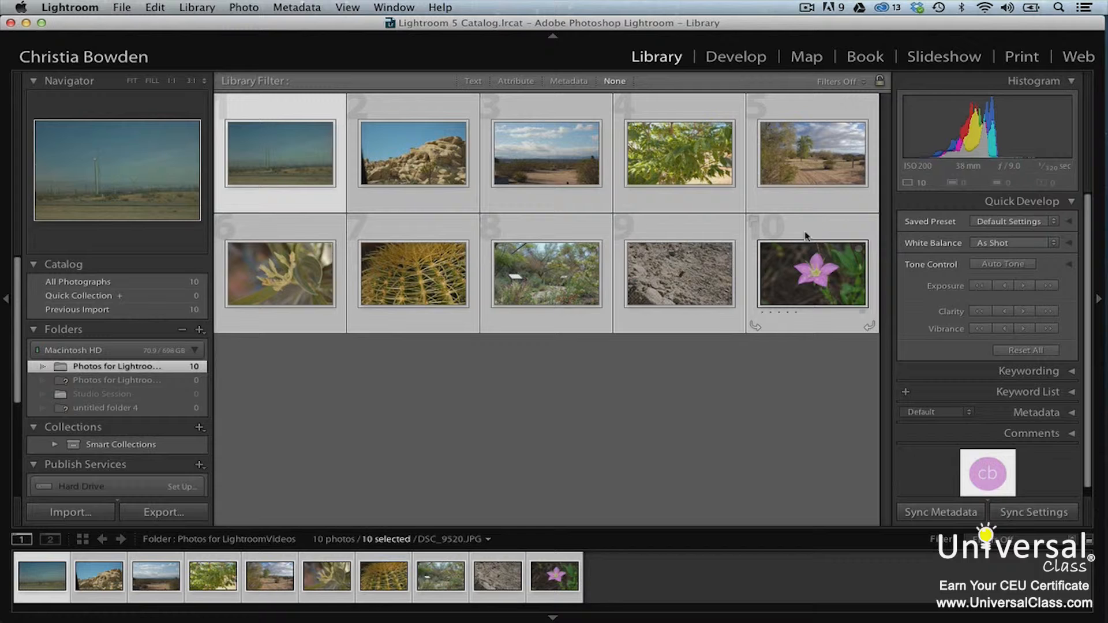
- Create a subfolder named Nature inside Photos for LightroomVideos, including the selected photos
left_click(199, 330)
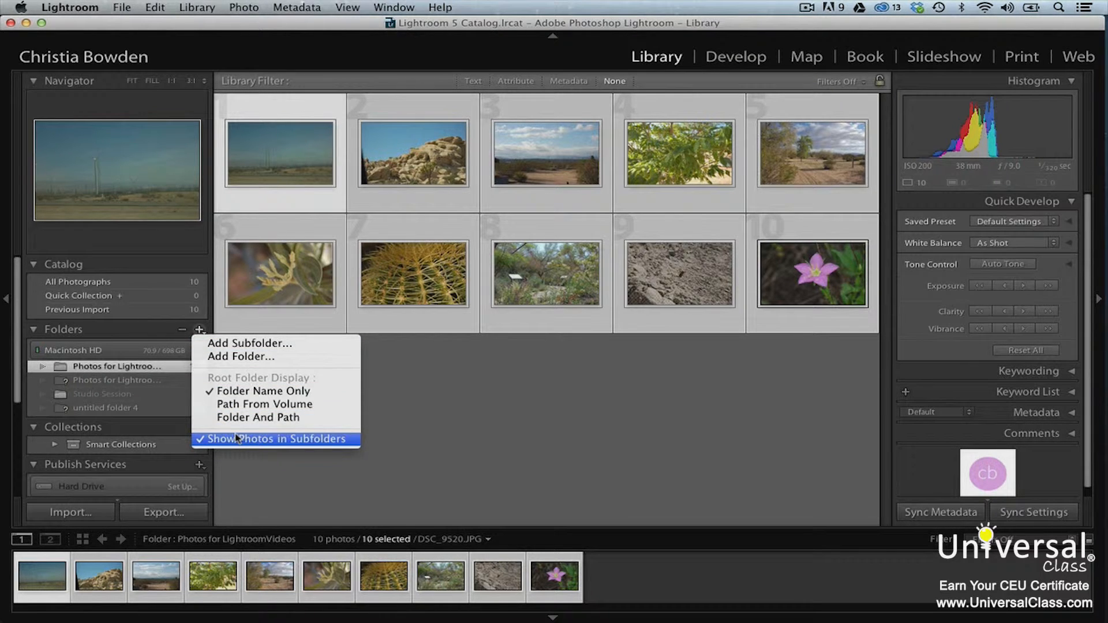
left_click(231, 343)
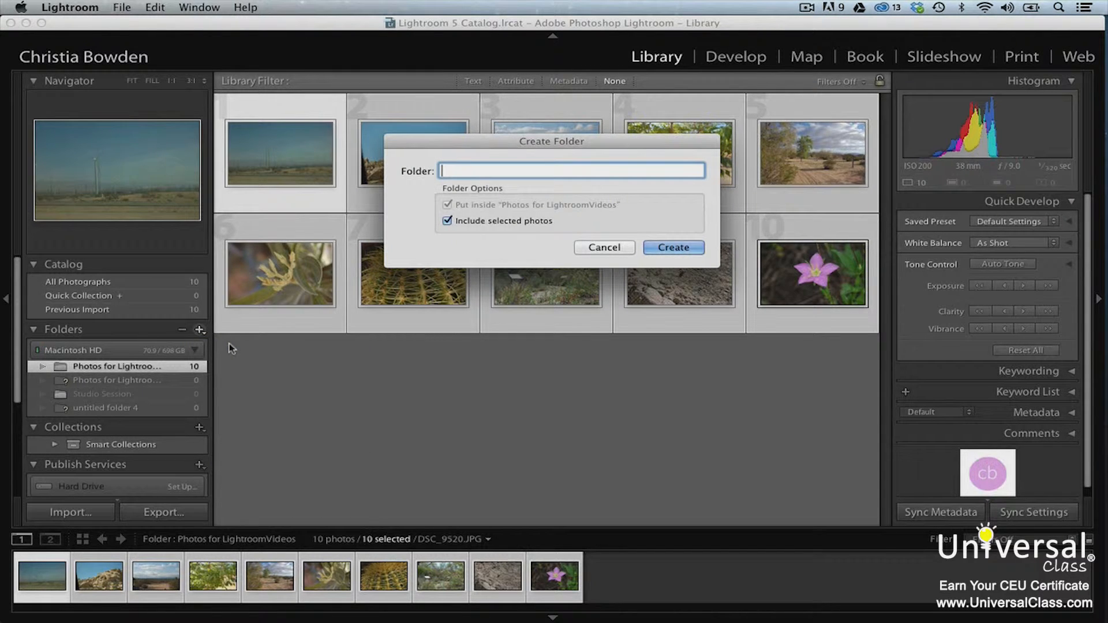
type("Nature")
left_click(653, 248)
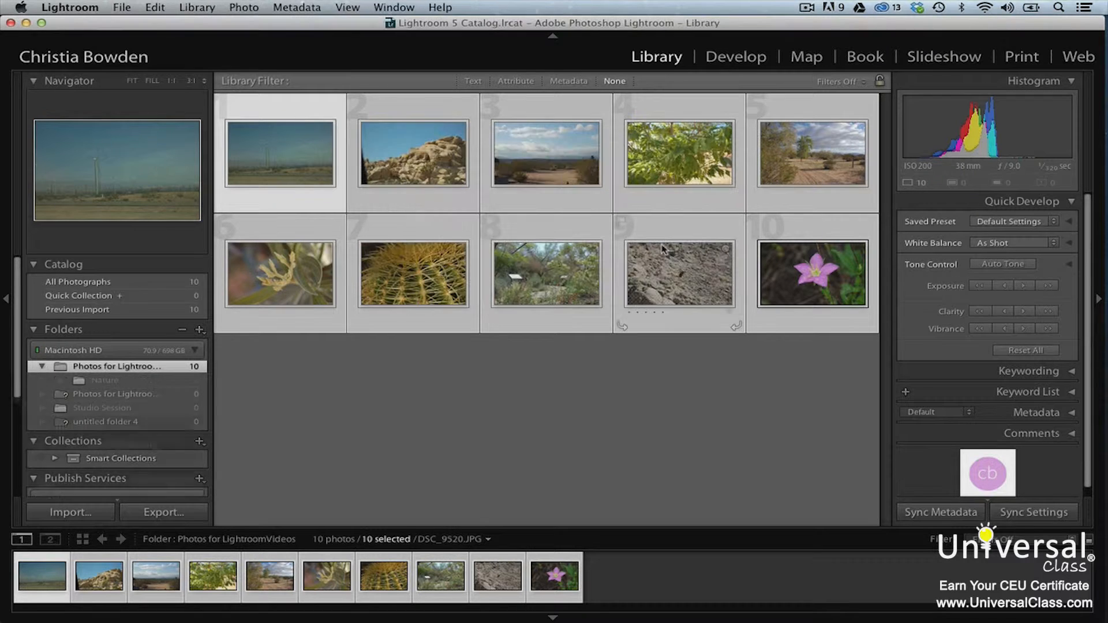
- Open the Nature subfolder and start locating the missing original file of DSC_0265.JPG
left_click(168, 386)
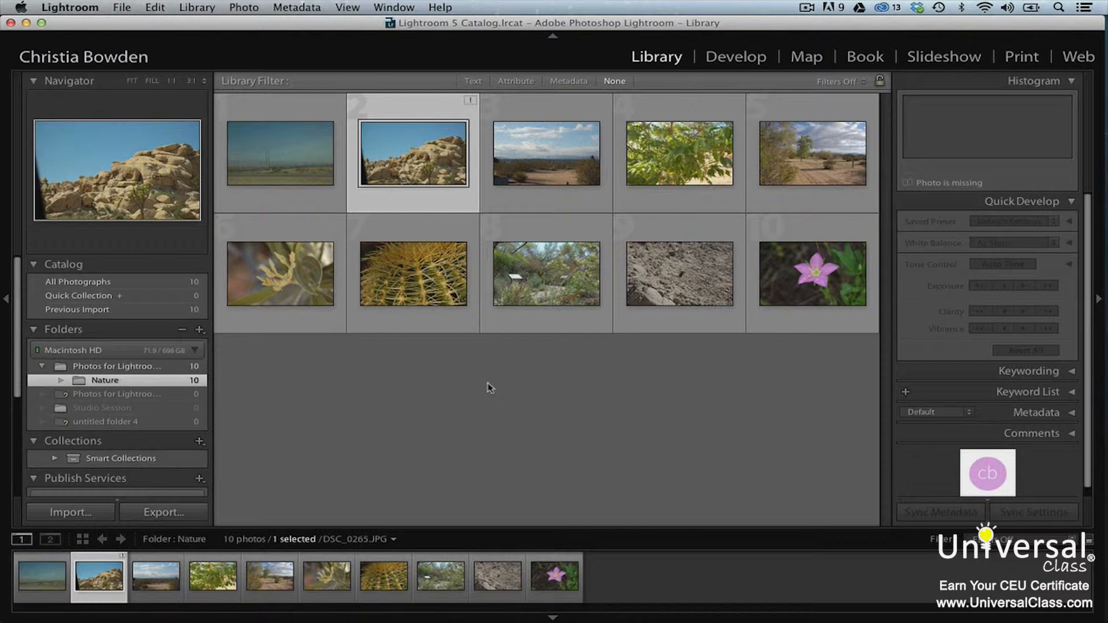
left_click(471, 101)
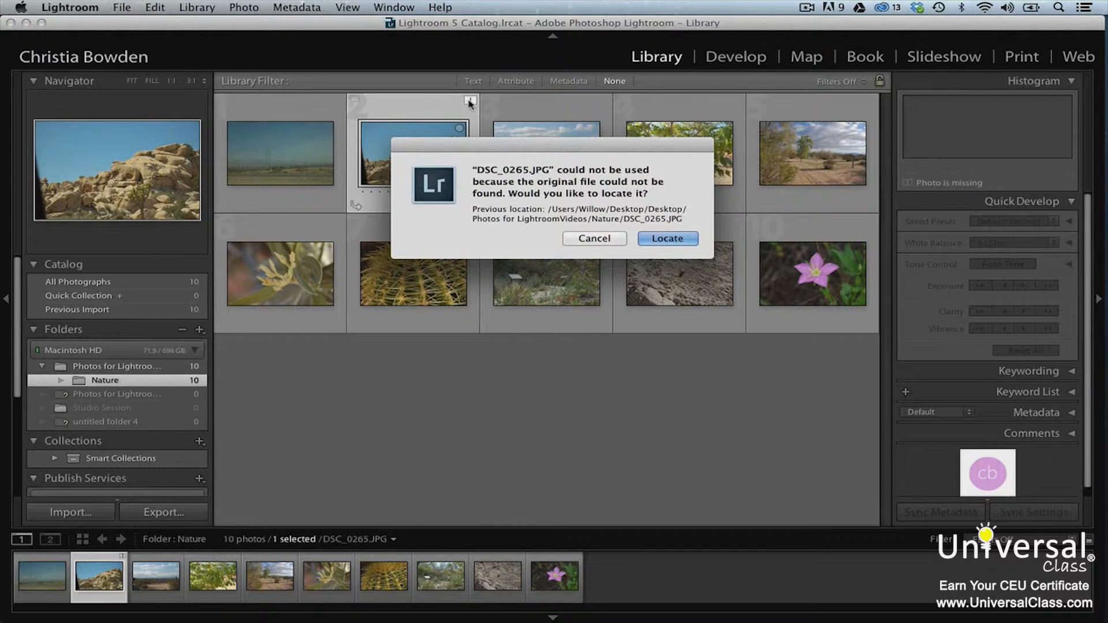
left_click(651, 240)
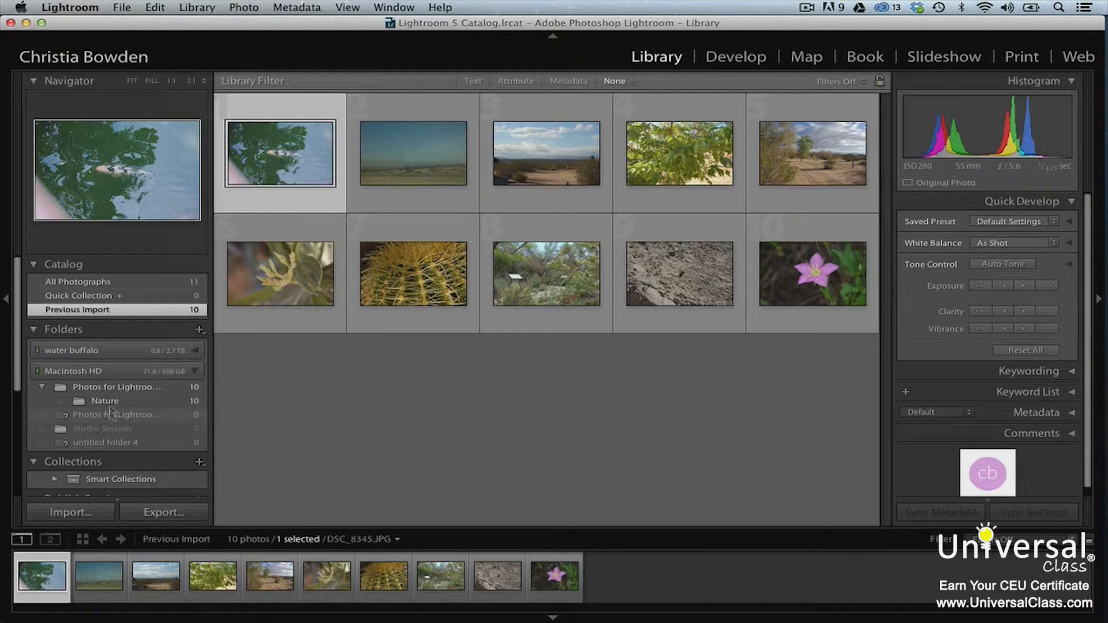
- Open the Nature folder and launch the Synchronize Folder command for it
left_click(113, 403)
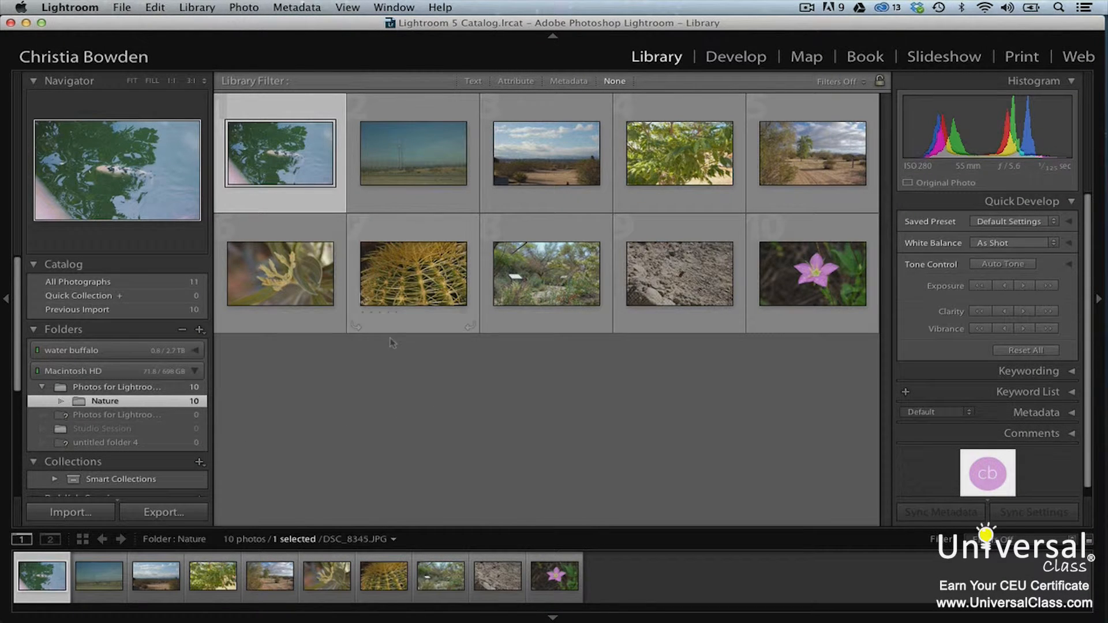
left_click(197, 7)
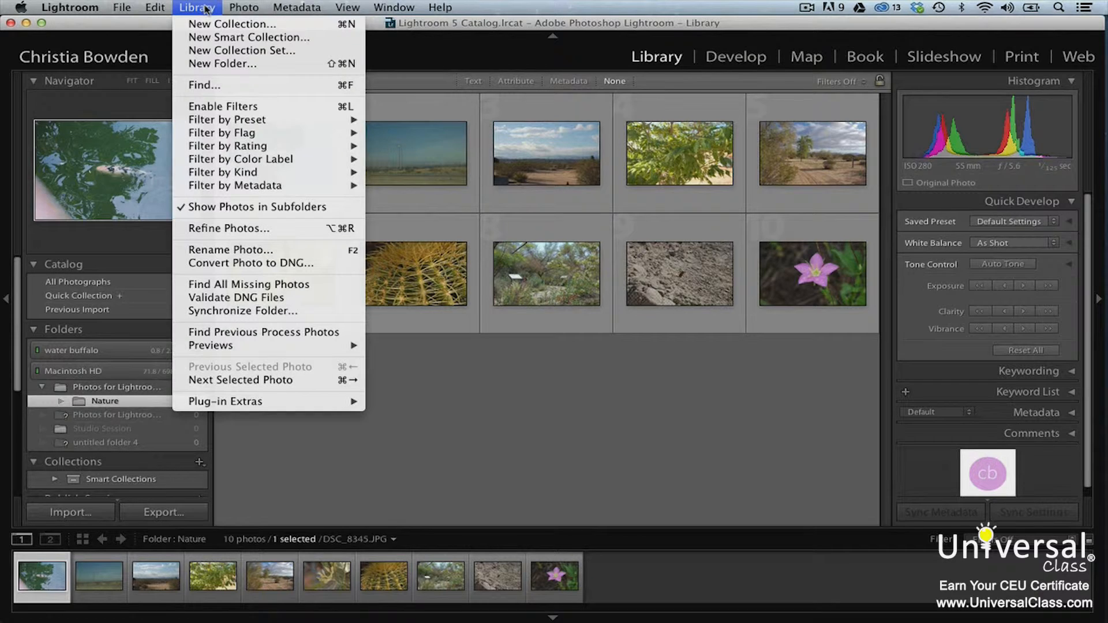
left_click(254, 311)
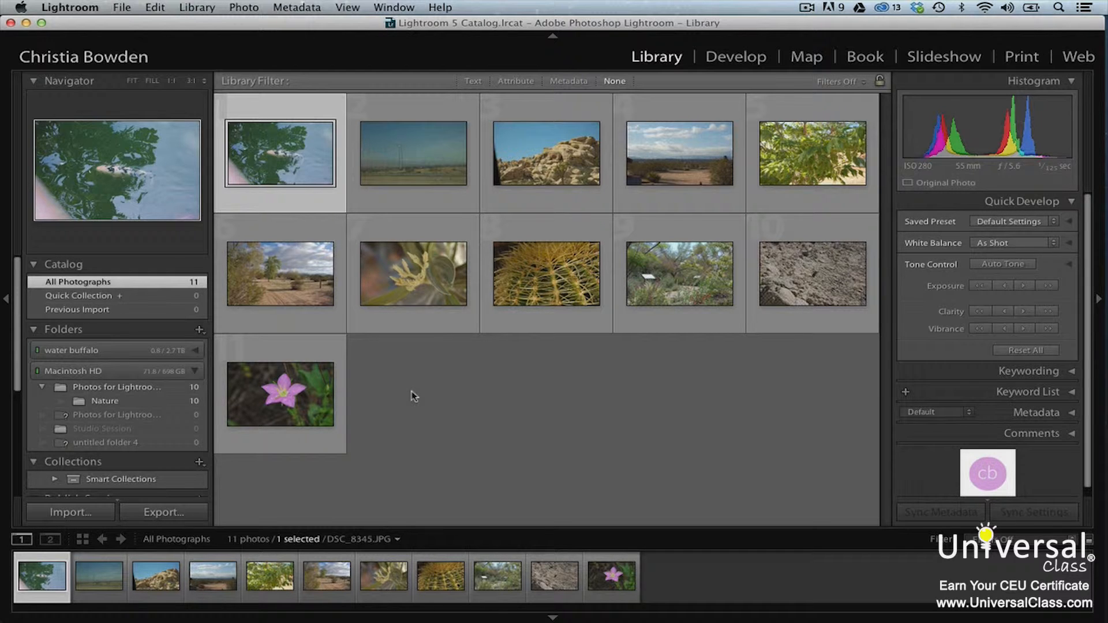
- Create a collection named New Nature from the water reflection, hazy wind turbine, cloudy desert and yellow cactus photos
left_click(443, 171, "super")
left_click(644, 183, "super")
left_click(539, 252, "super")
left_click(322, 371)
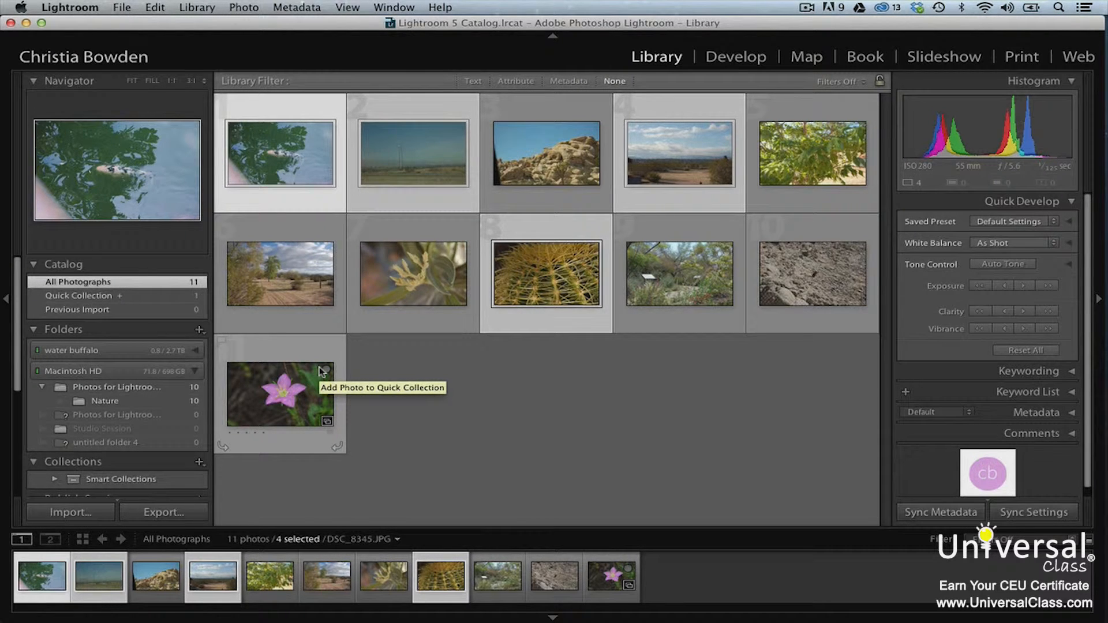
left_click(322, 372)
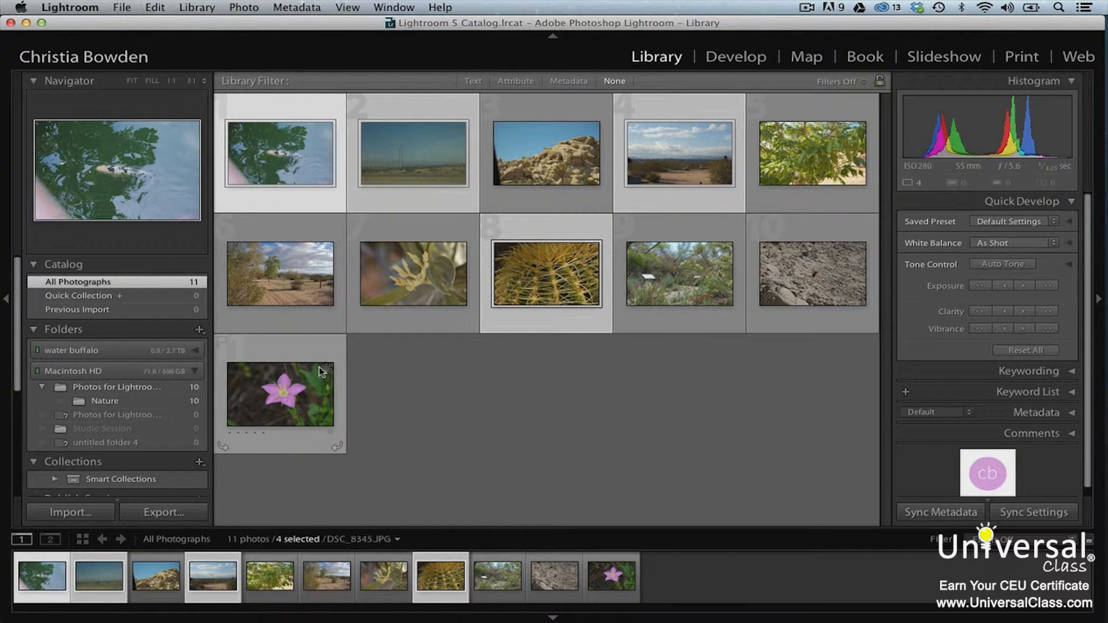
left_click(200, 9)
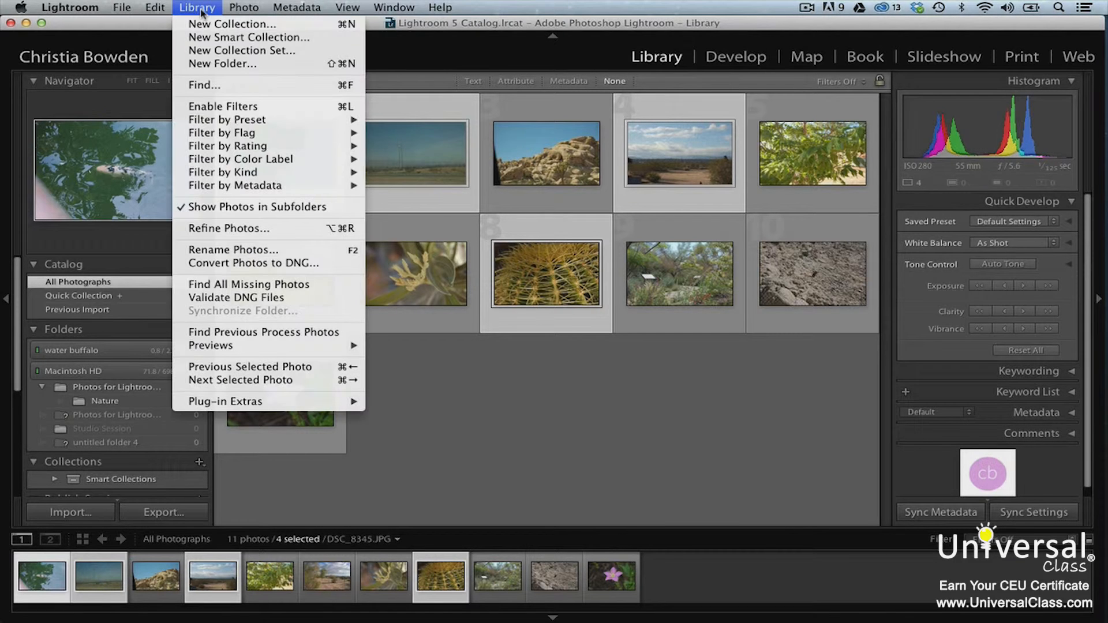
left_click(209, 24)
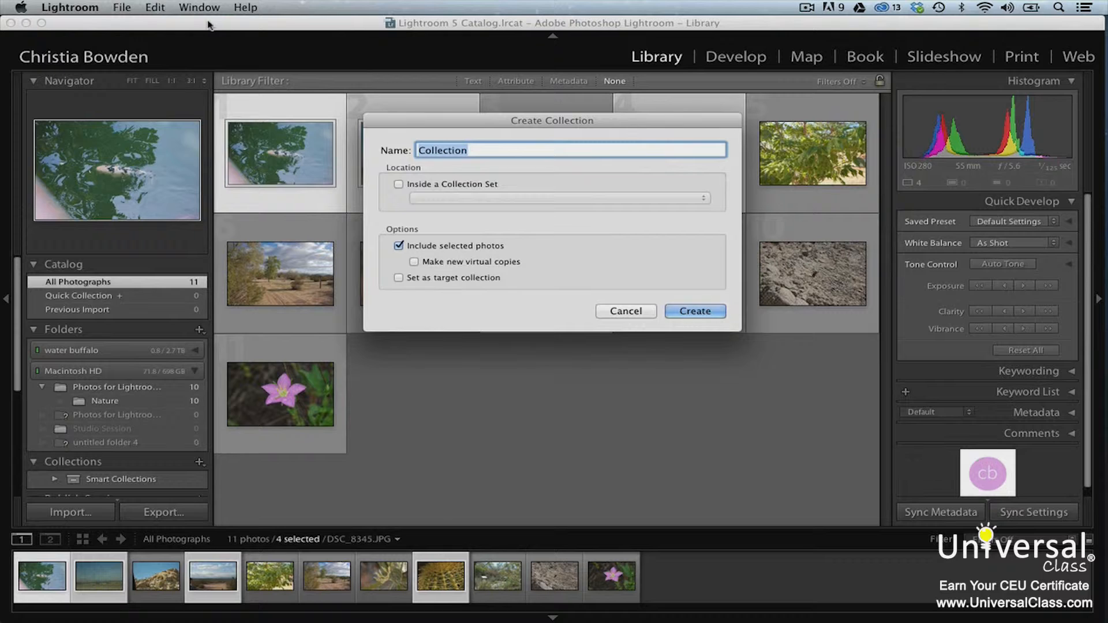
type("New Nat")
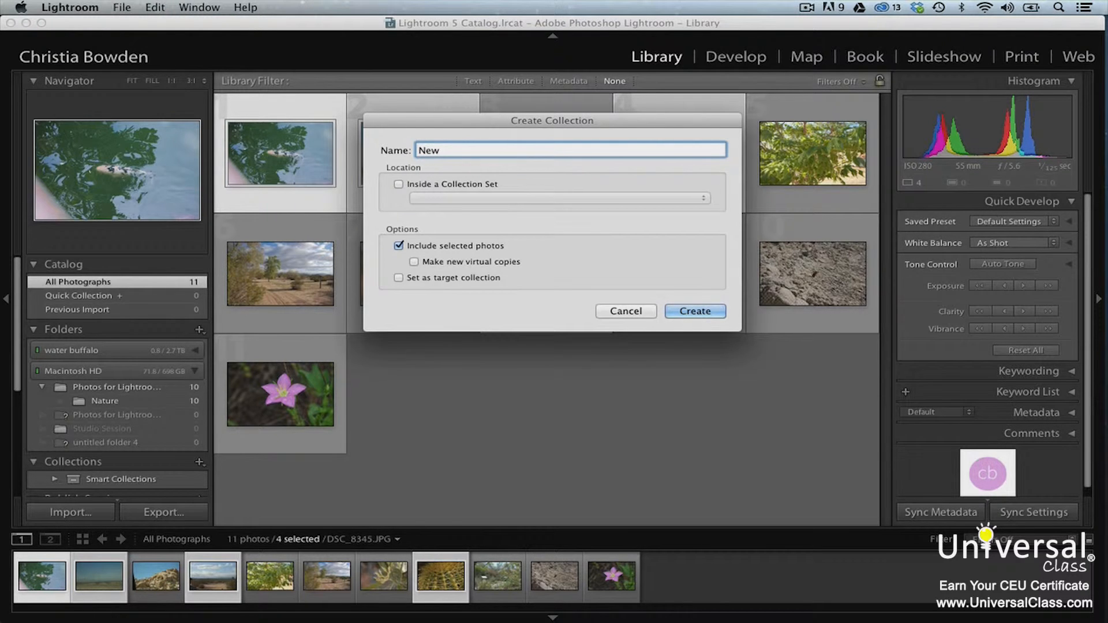
type("ure")
left_click(673, 311)
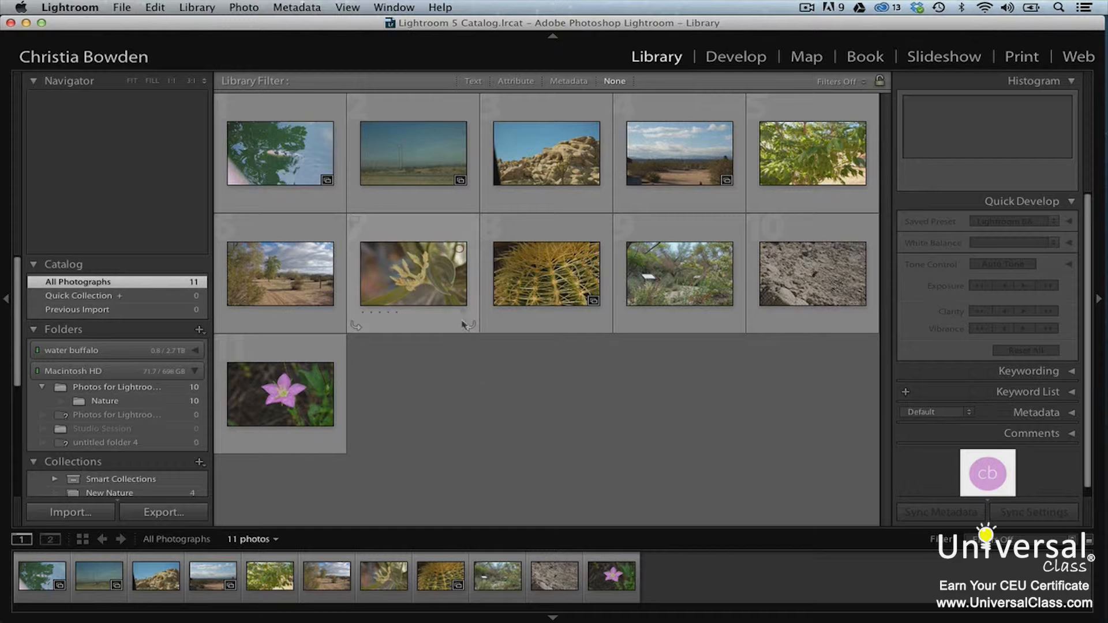
- Add the pale yellow bud photo to the Quick Collection and display that collection
right_click(423, 286)
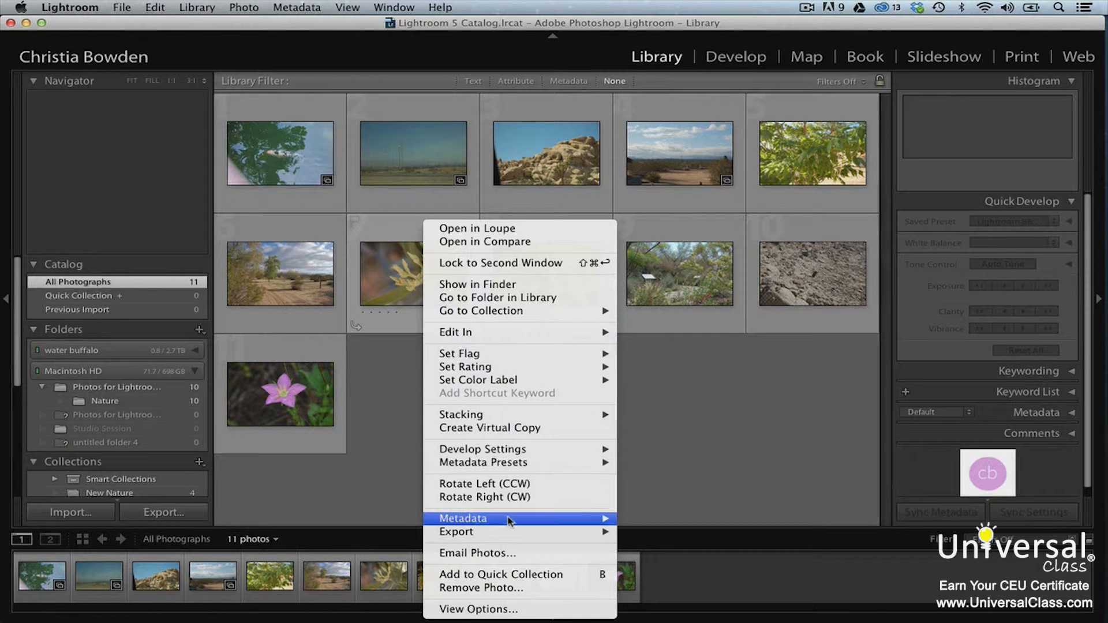
left_click(523, 575)
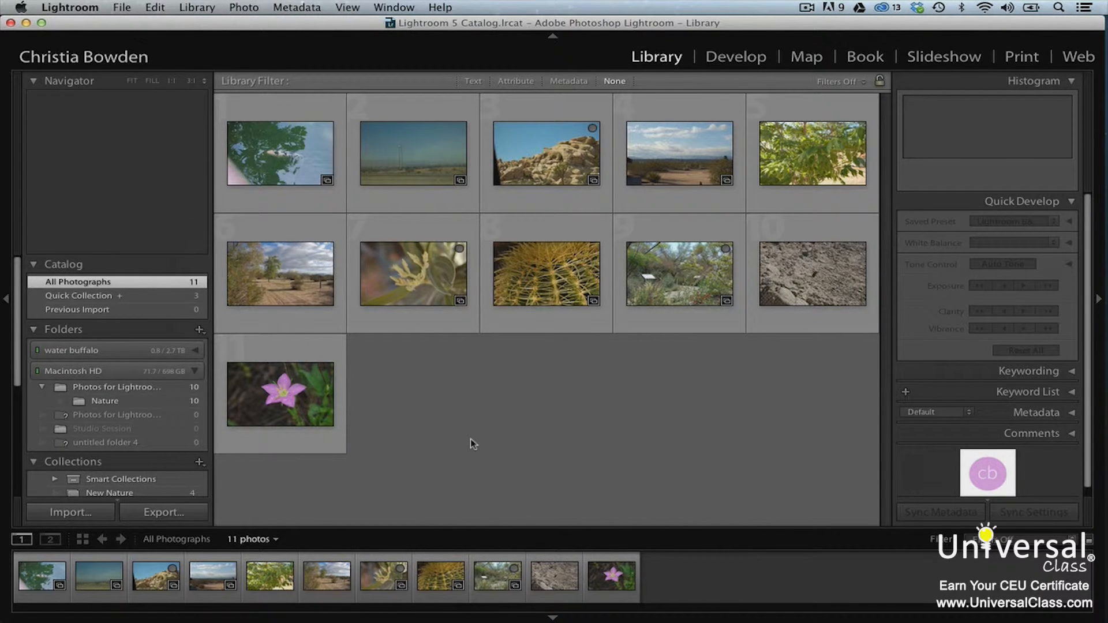
left_click(188, 297)
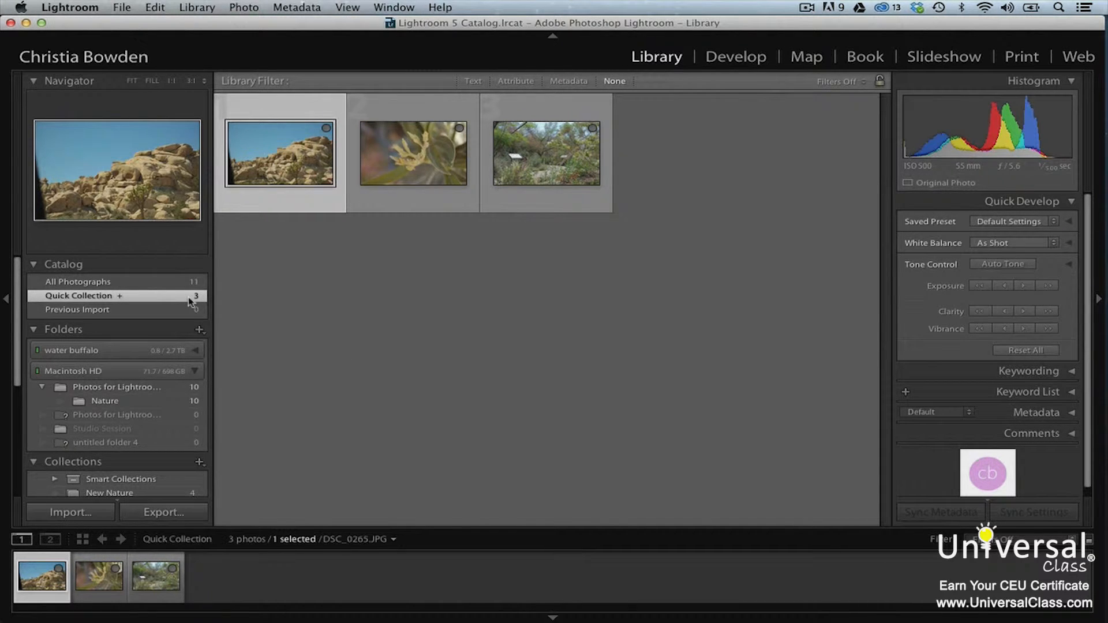
- Save the Quick Collection as Nature2, with clearing after saving enabled, and open the saved collection
right_click(189, 302)
left_click(206, 304)
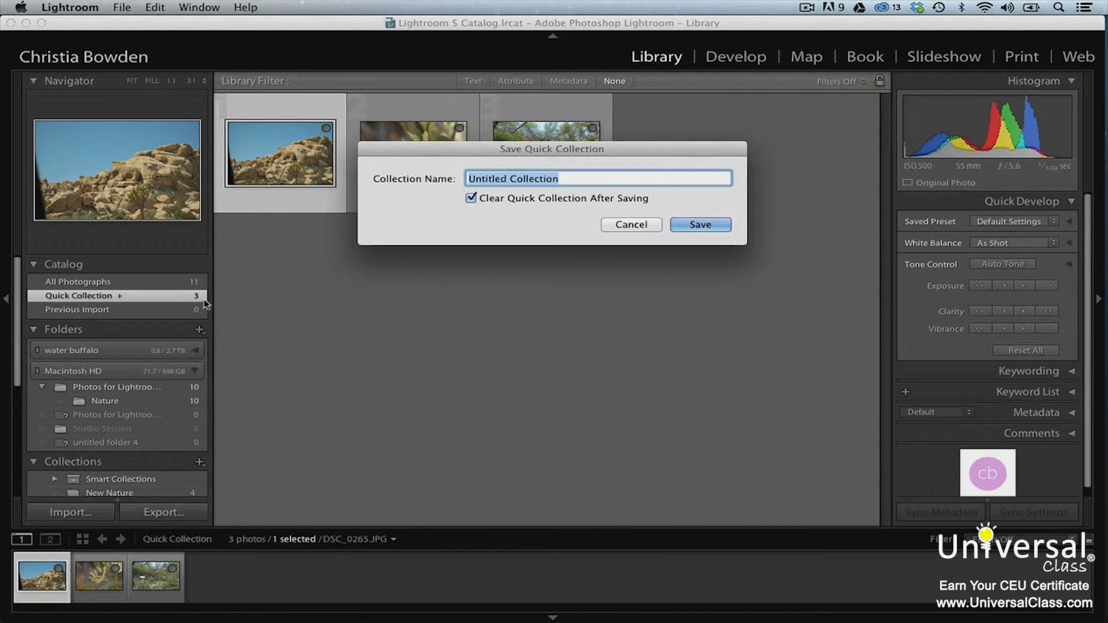
type("Nature2")
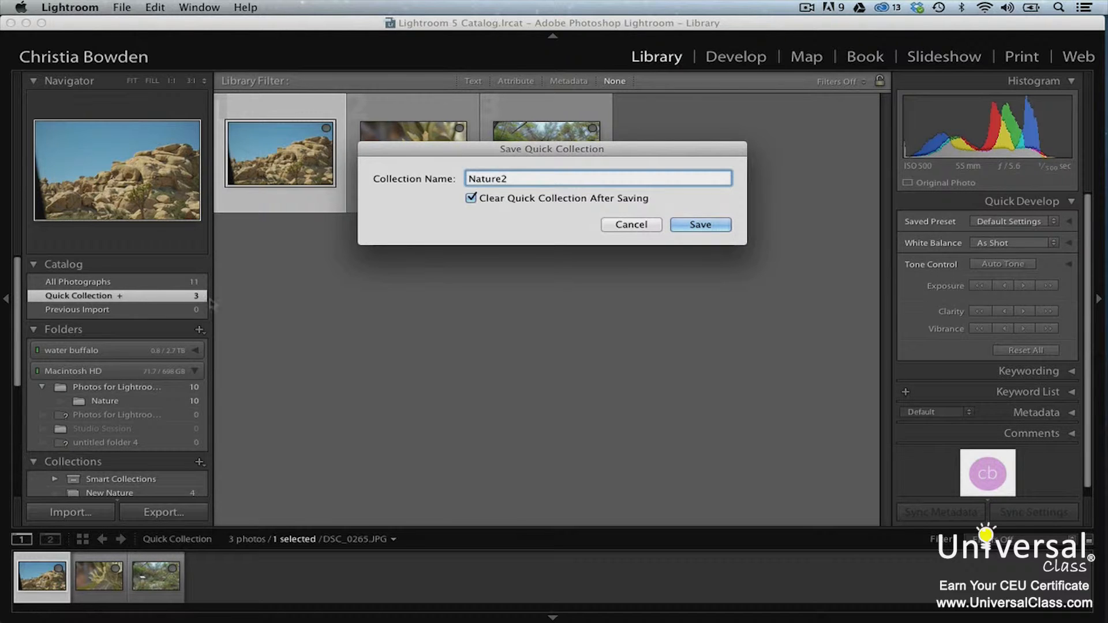
left_click(689, 225)
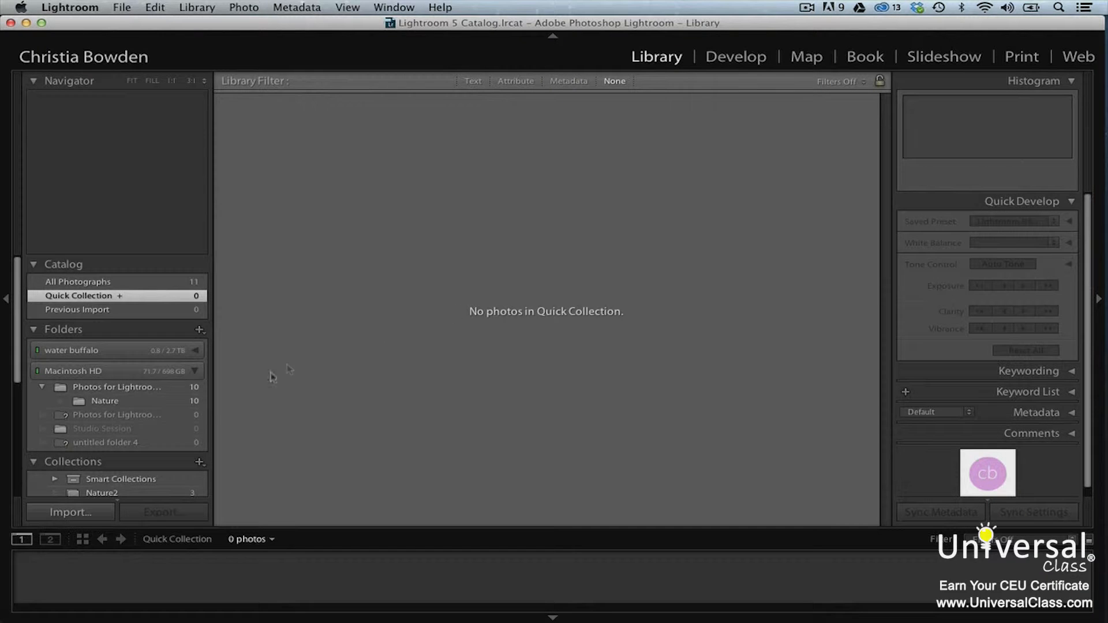
scroll(158, 454, "down", 2)
left_click(157, 459)
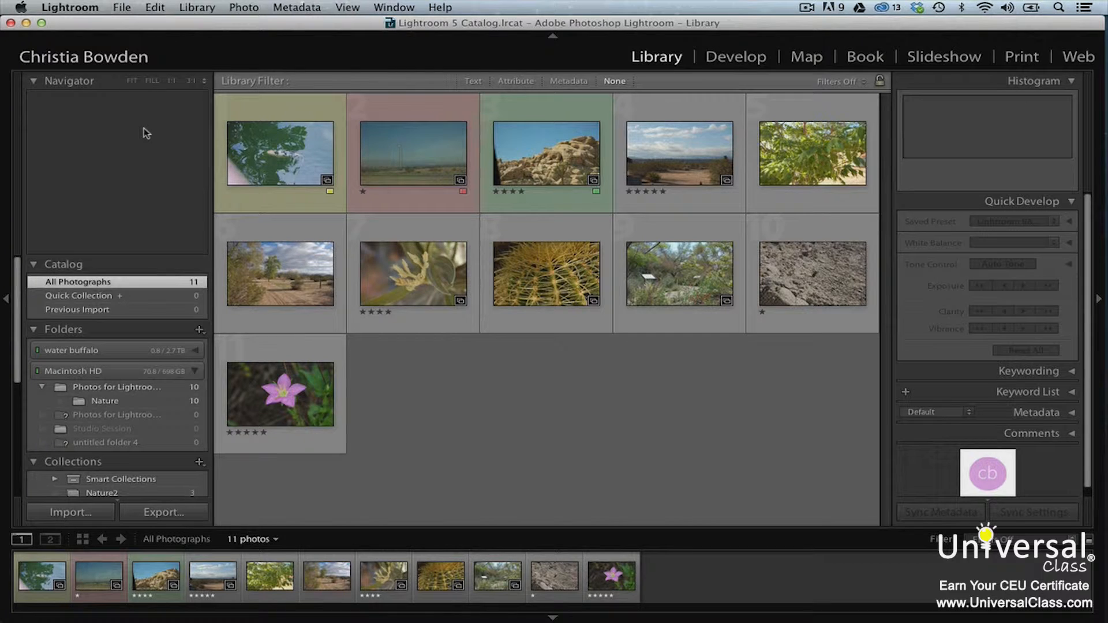
- Create a smart collection with the default name for photos with a rating greater than or equal to three stars
left_click(197, 8)
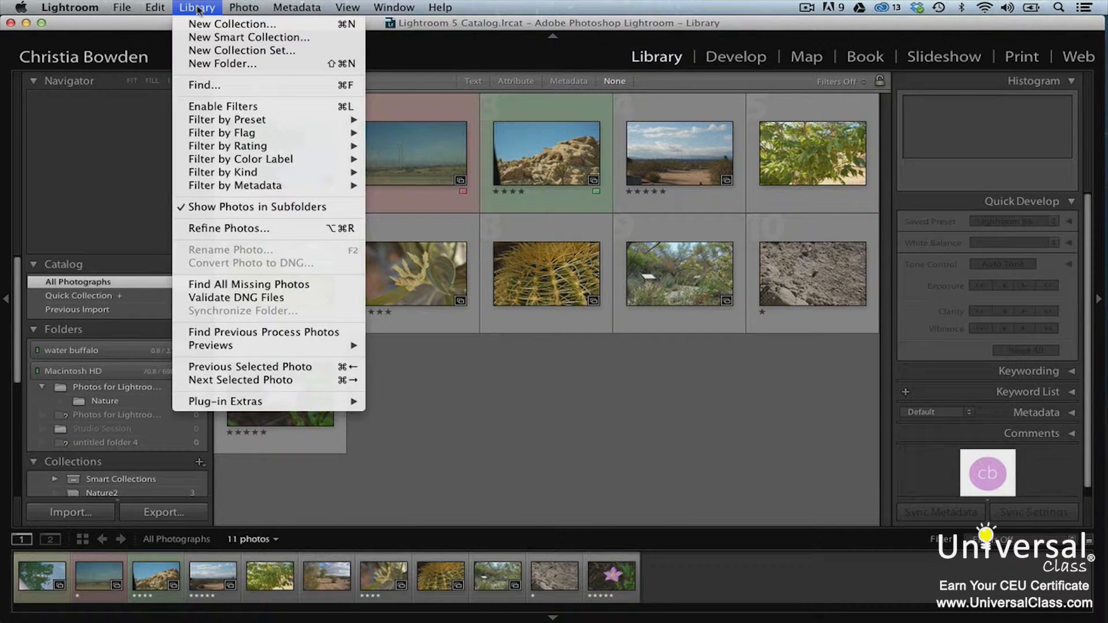
left_click(225, 37)
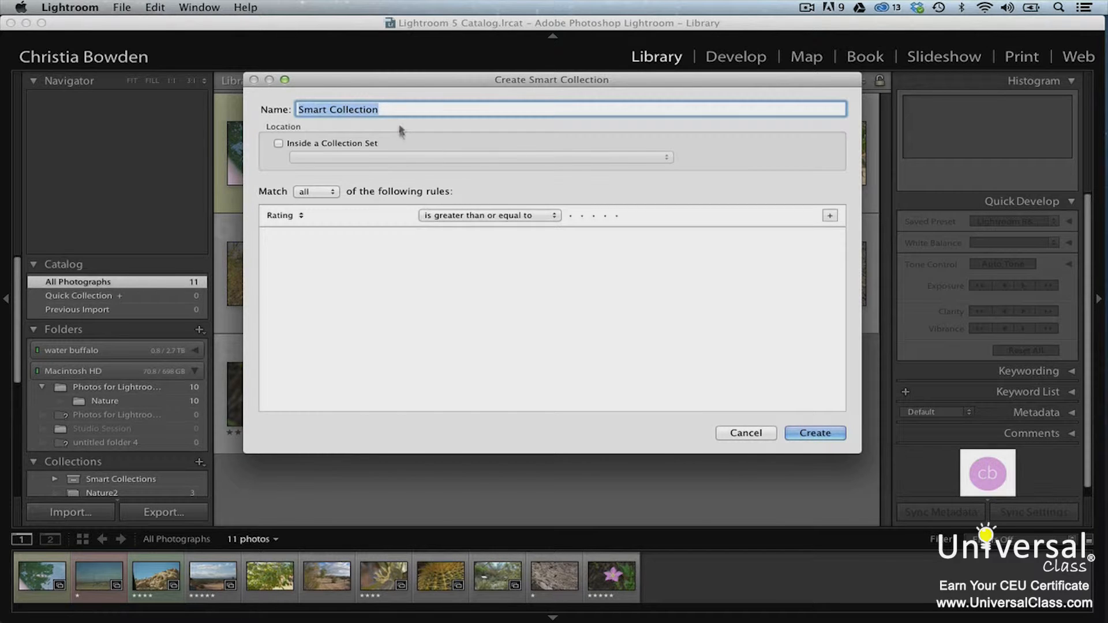
left_click(300, 216)
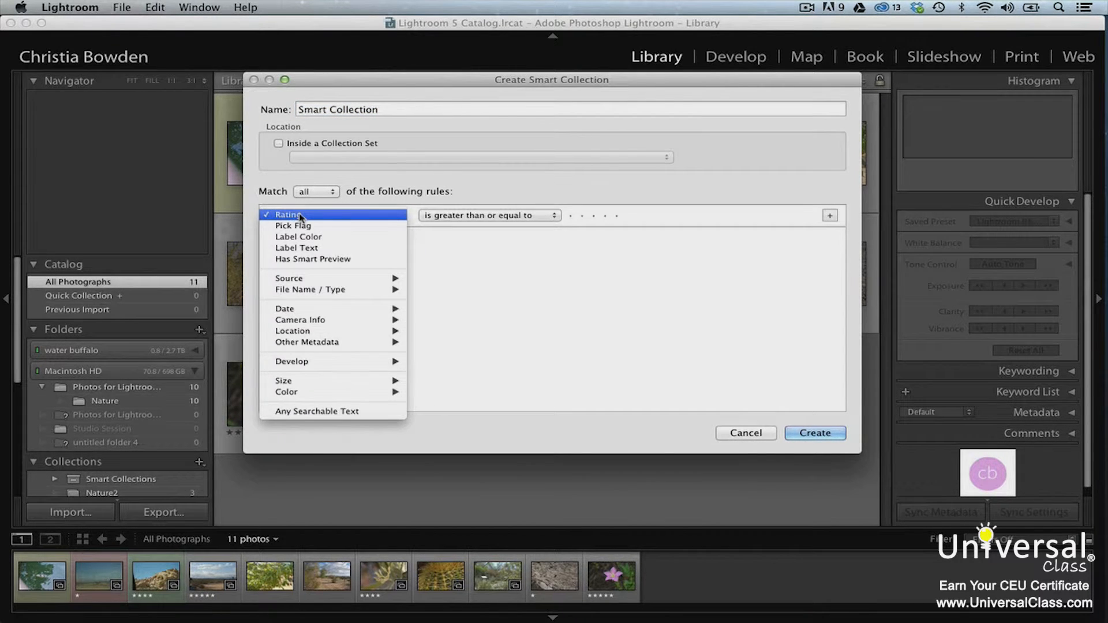
left_click(300, 216)
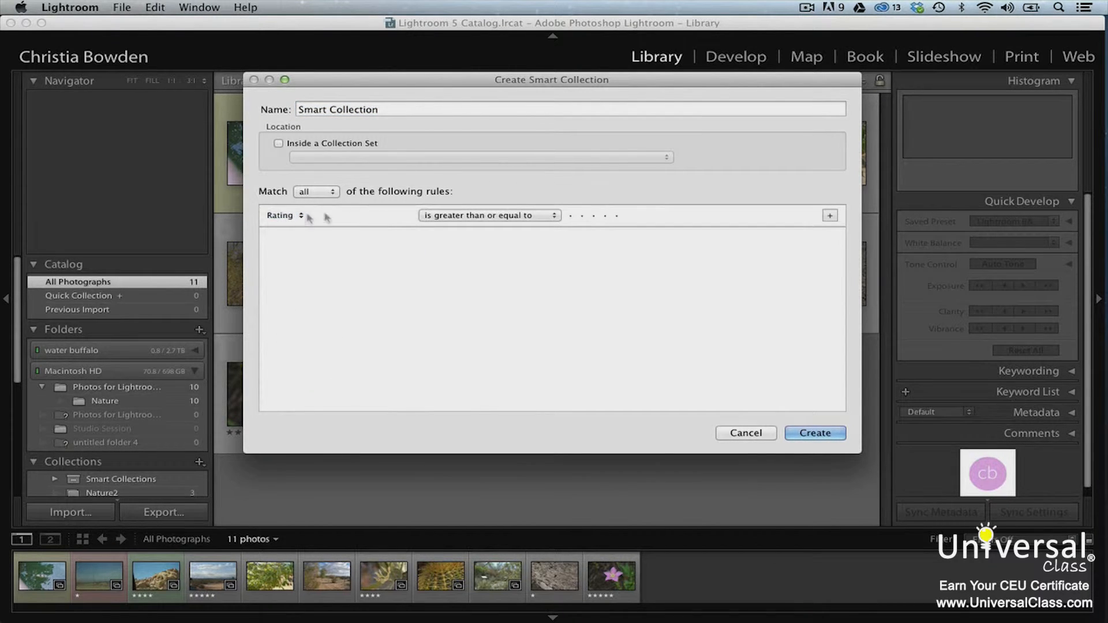
left_click(593, 216)
left_click(812, 433)
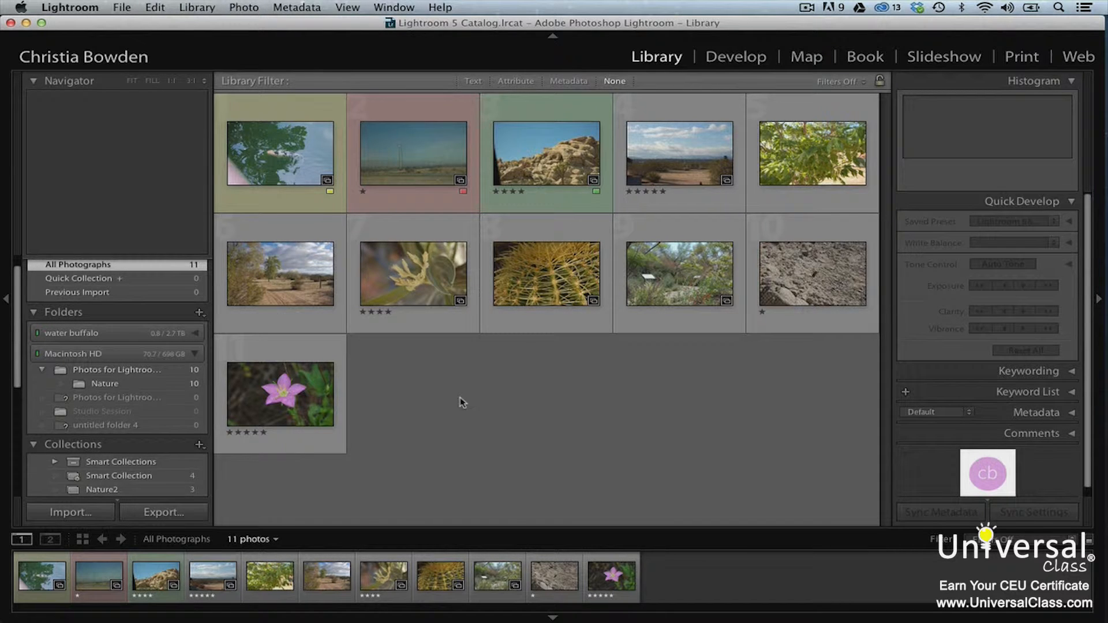
- Group the pale yellow bud, yellow cactus, desert garden and pink flower photos into a stack
left_click(414, 290)
left_click(563, 277, "super")
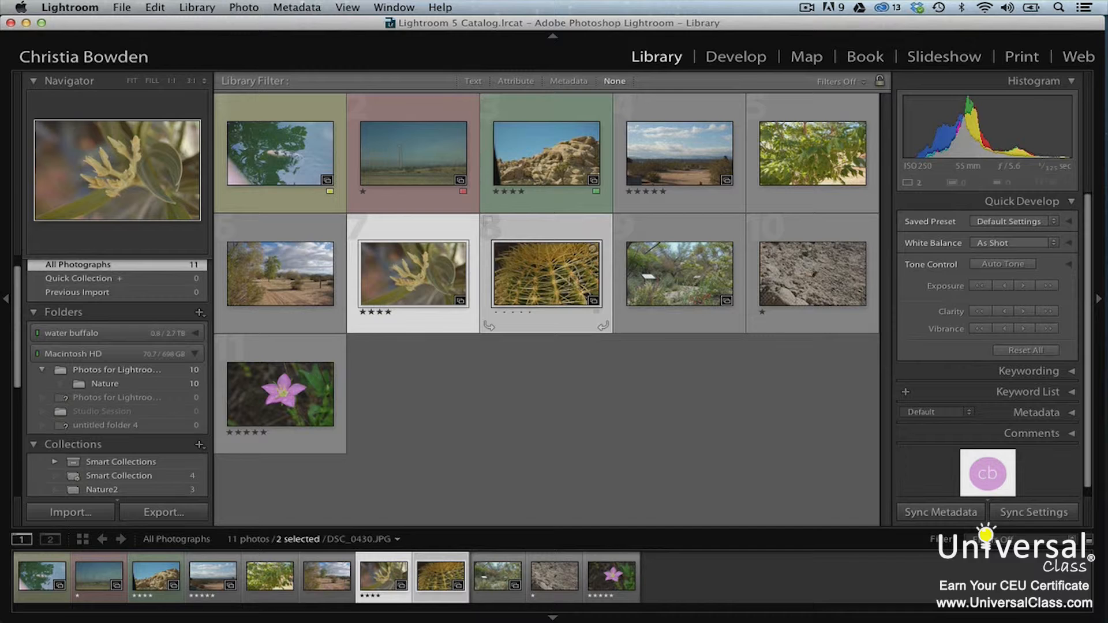
left_click(696, 281, "super")
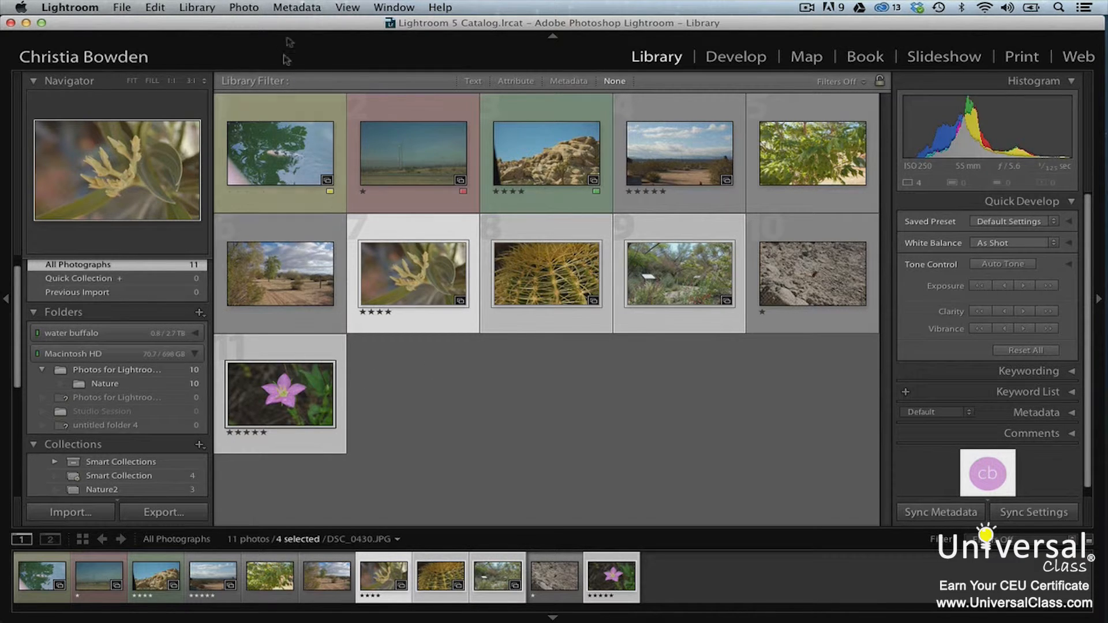
left_click(256, 6)
mouse_move(281, 128)
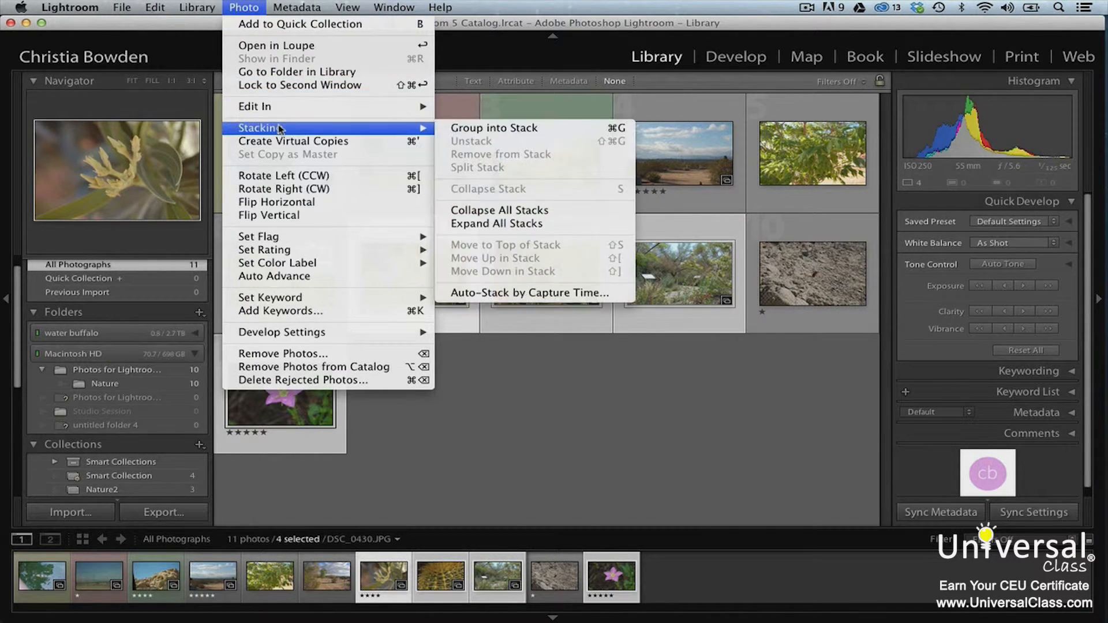
left_click(461, 129)
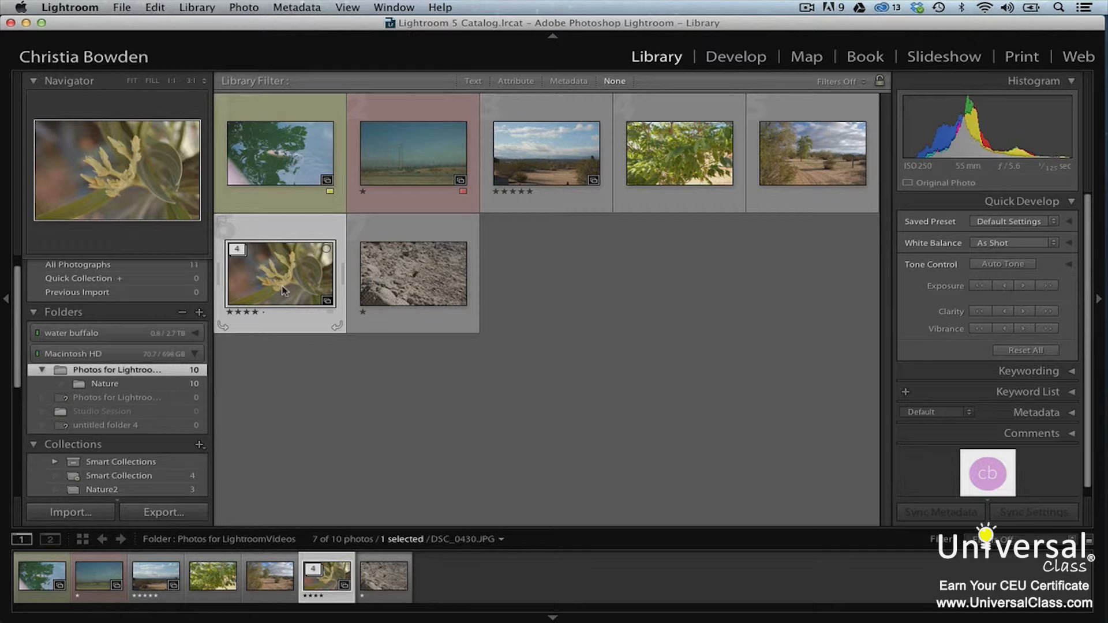
- Expand the four-photo stack and move the desert garden photo to the top of the stack
left_click(243, 252)
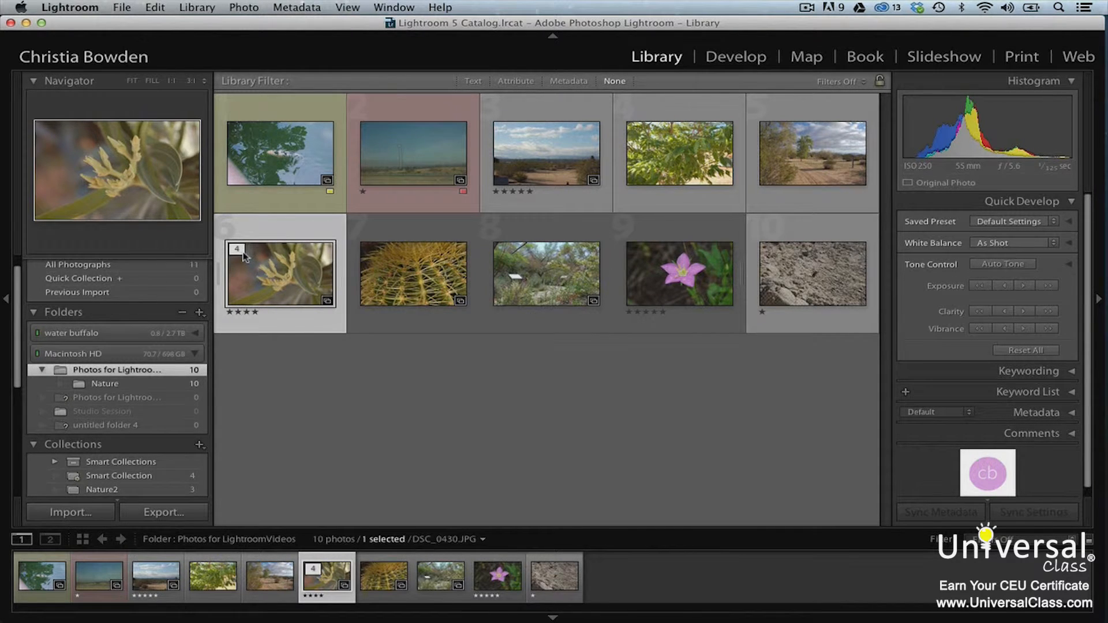
left_click(523, 283)
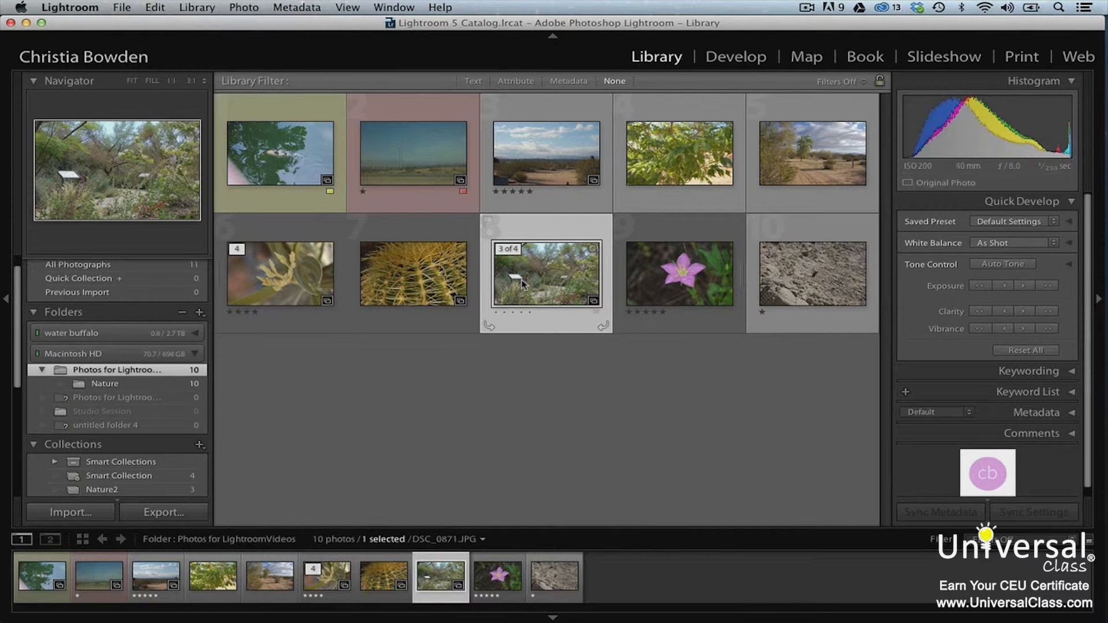
left_click_drag(522, 283, 288, 282)
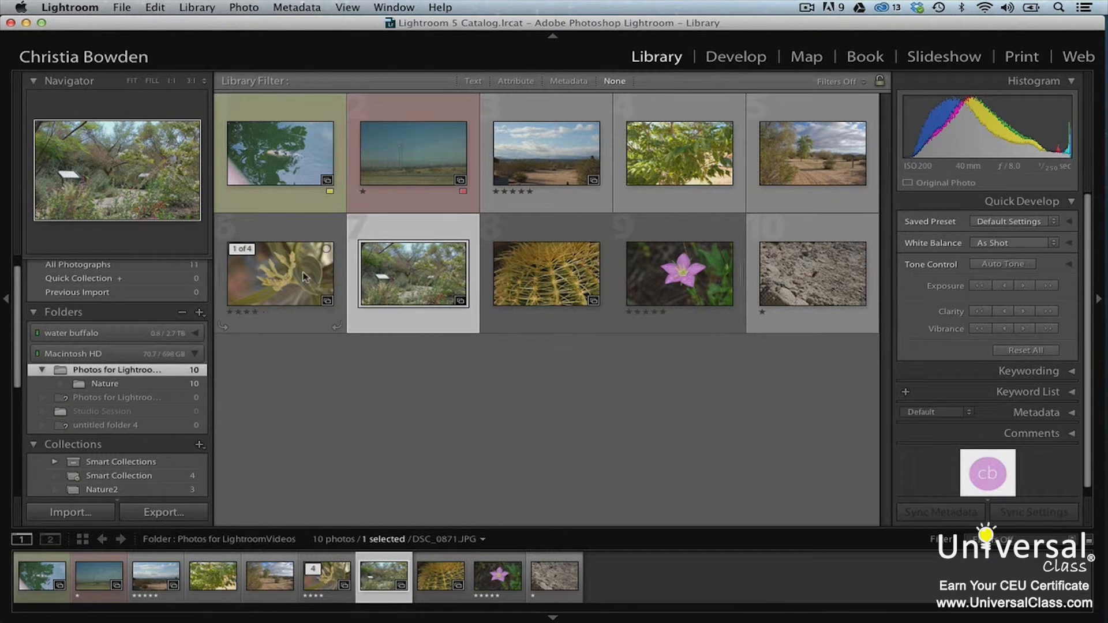
key("shift+s")
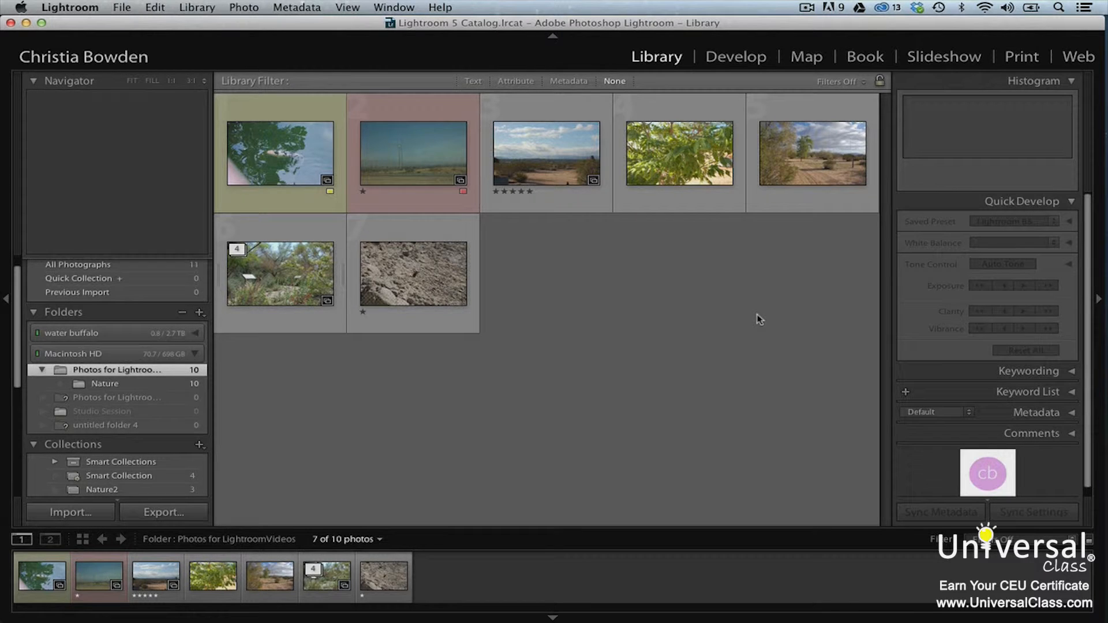
- Add the keywords leaves, tree, Nature and green to the green leaves photo
left_click(713, 193)
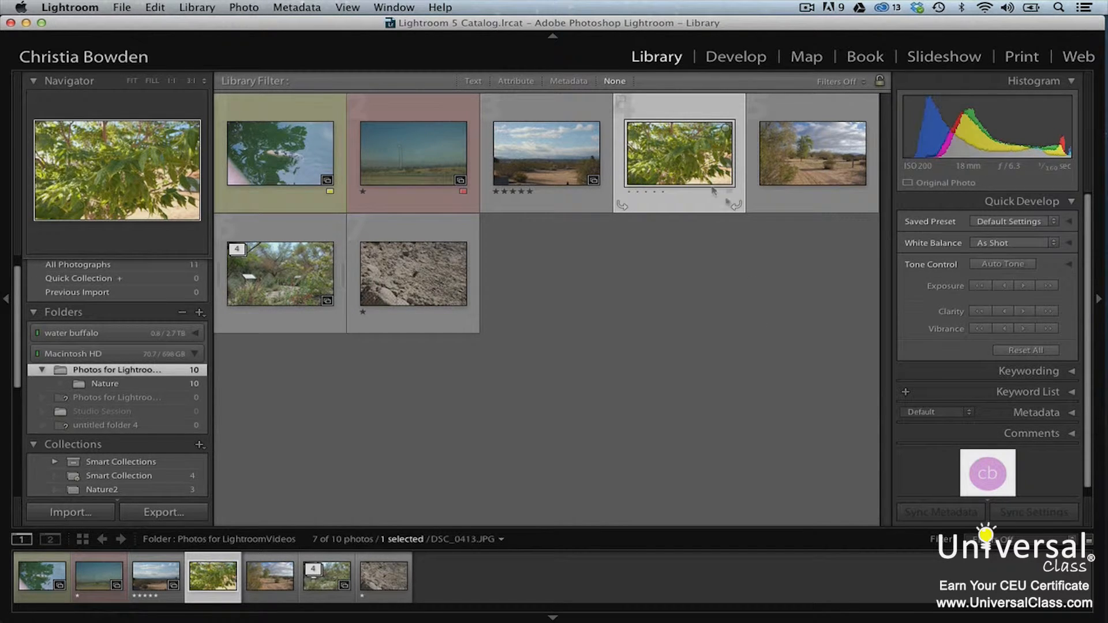
left_click(1073, 378)
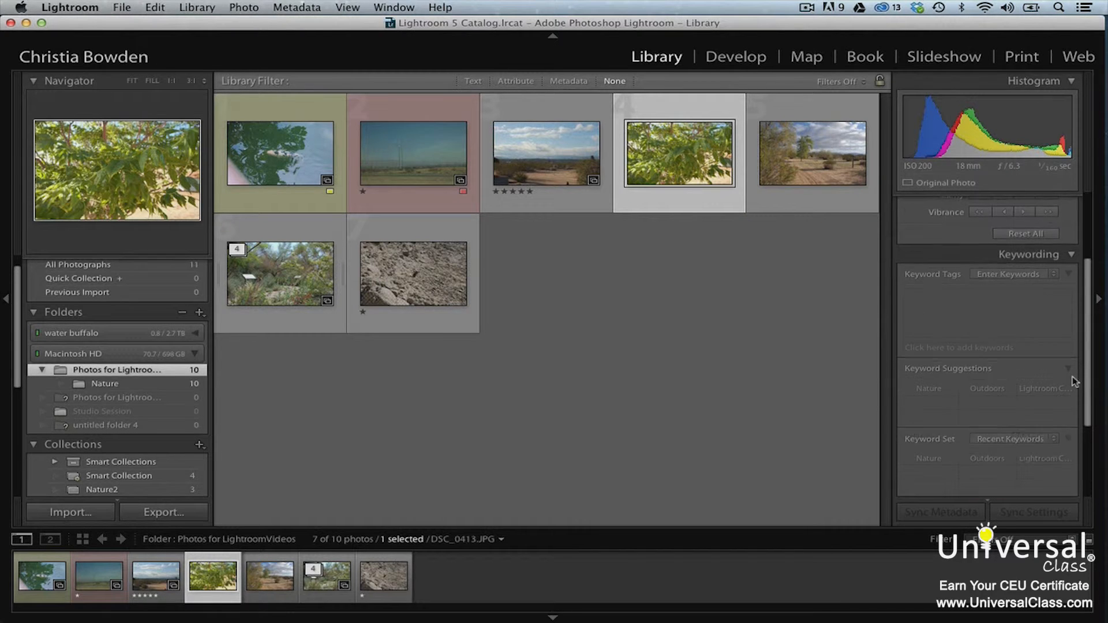
left_click(943, 308)
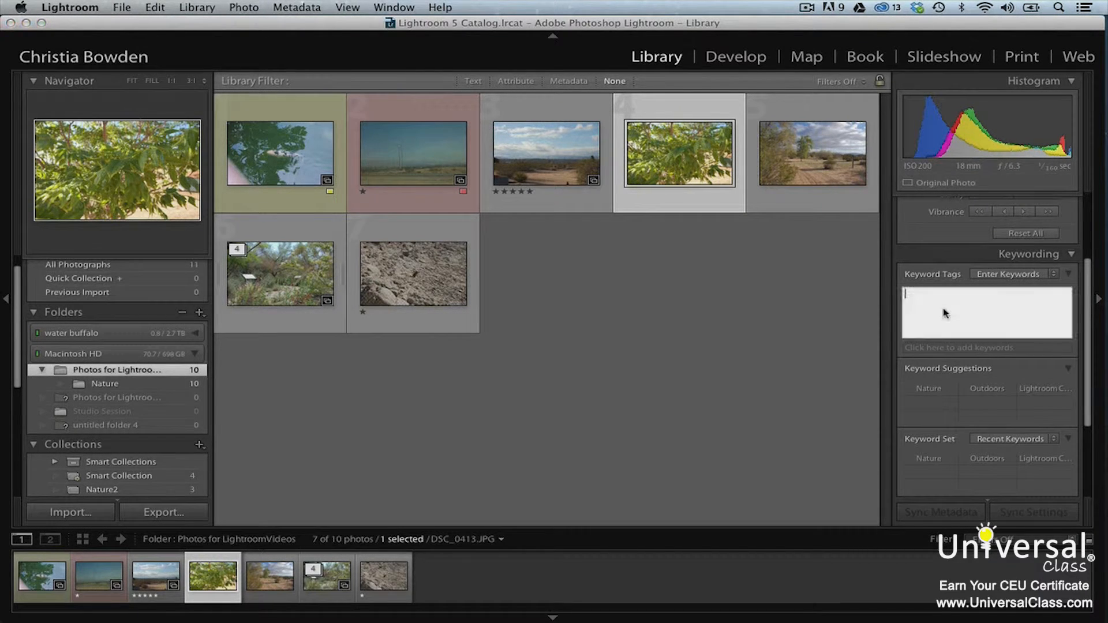
type("leaves, tree, Nature, green")
key("Return")
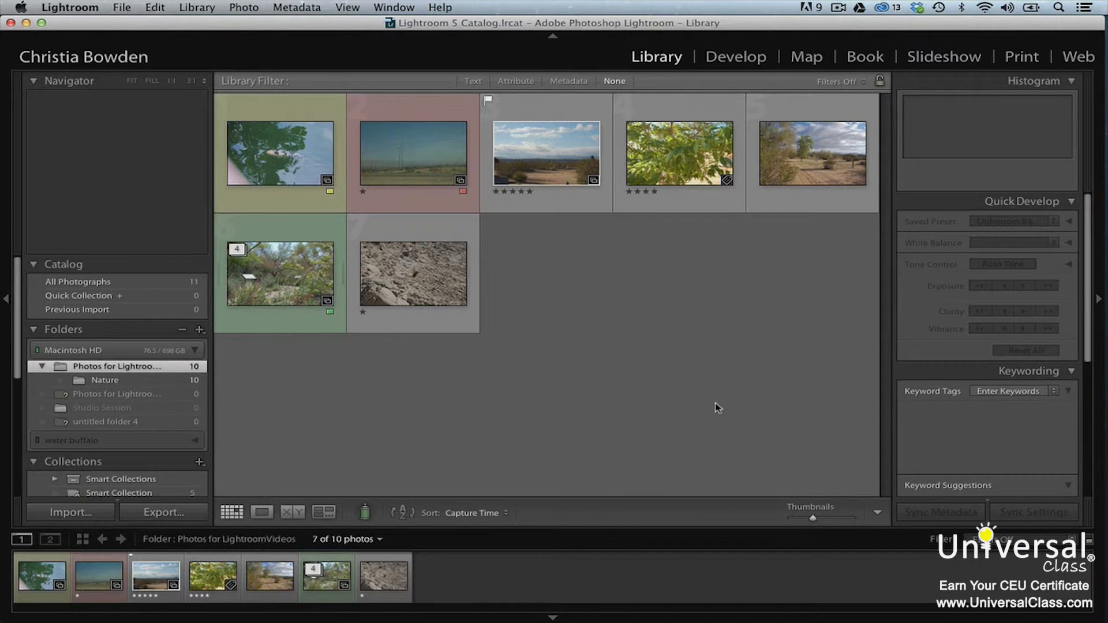
- Enable the flagging controls below the photo grid and flag the rocky ground photo as a pick
left_click(877, 512)
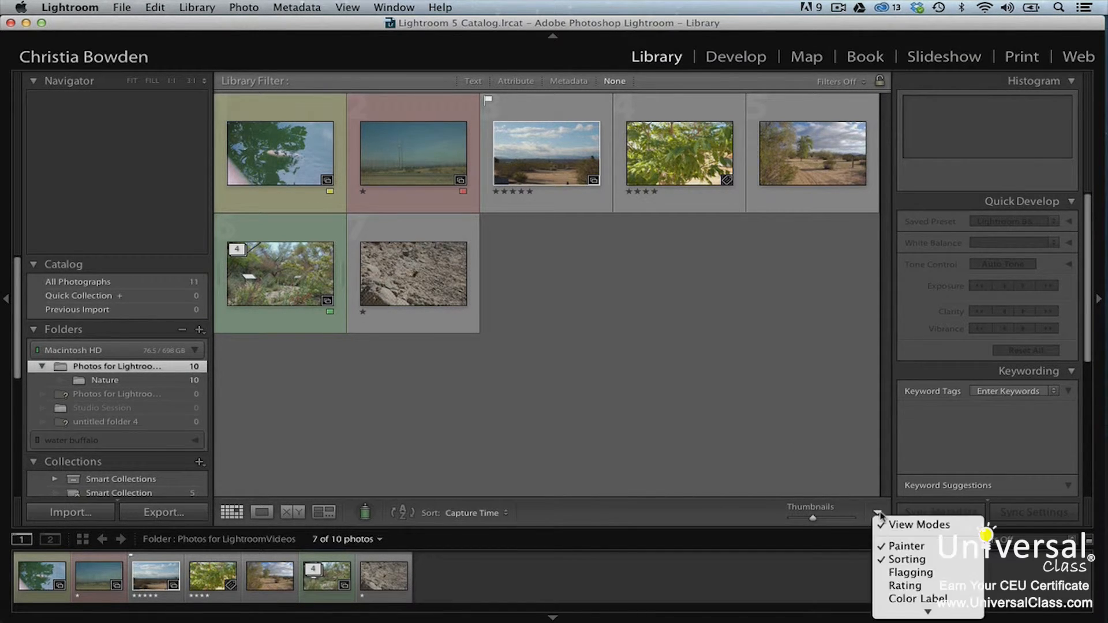
left_click(896, 578)
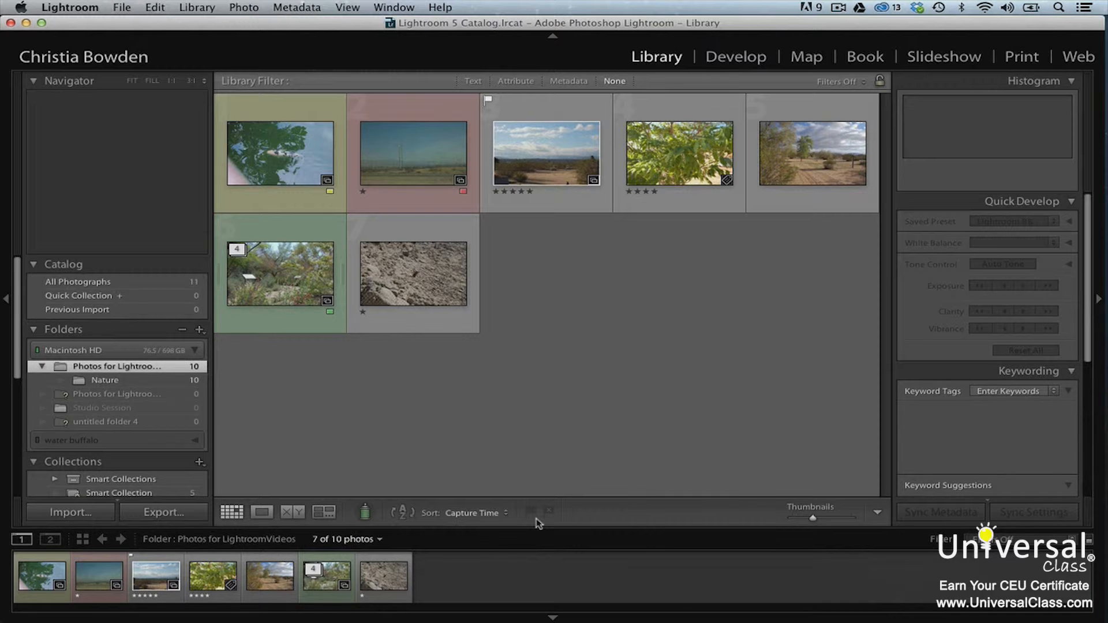
left_click(422, 306)
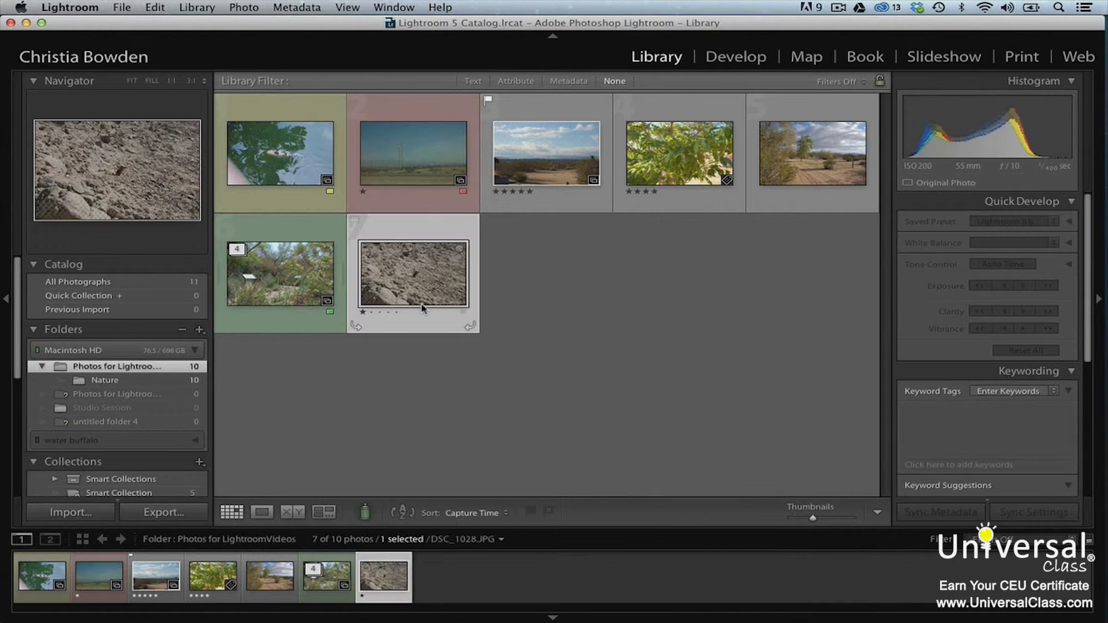
left_click(531, 511)
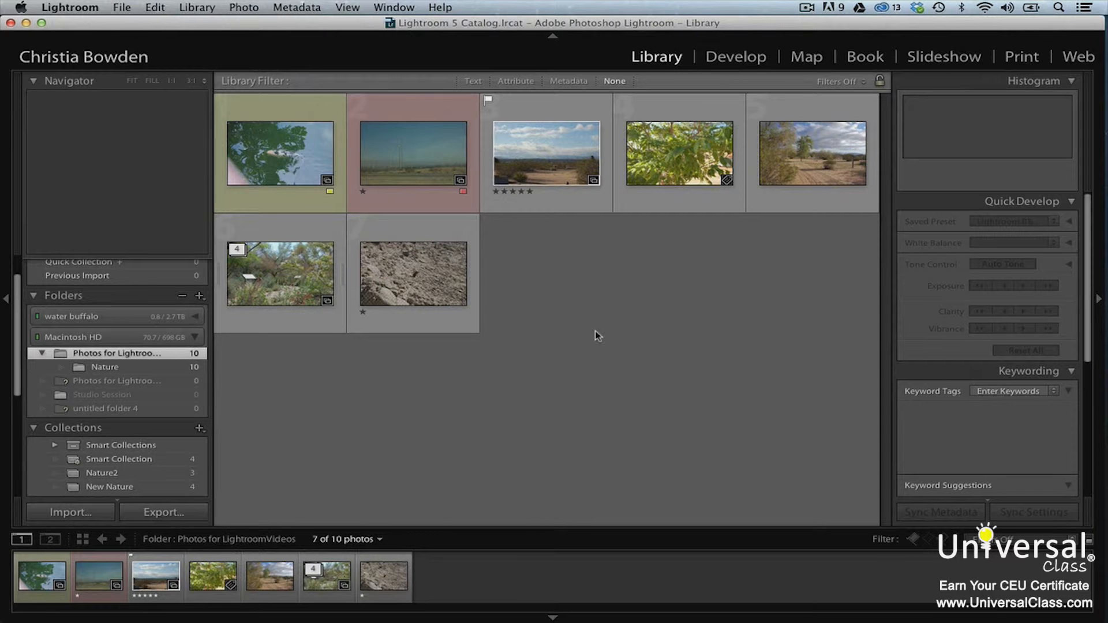
- Rate the green leaves photo four stars and clear the selection
left_click(680, 168)
left_click(655, 191)
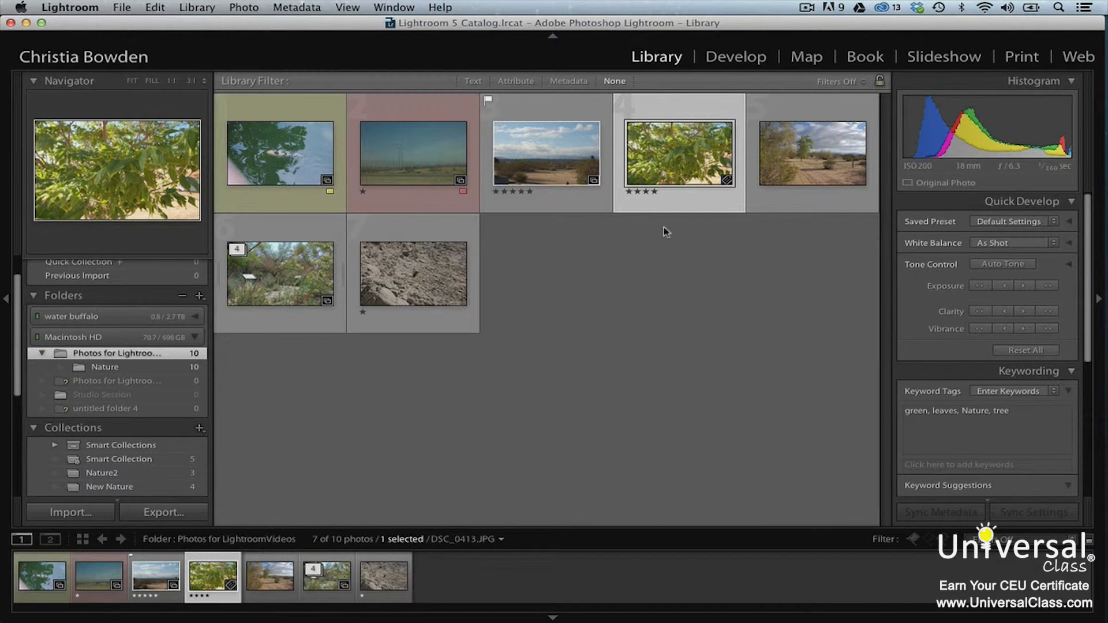
left_click(605, 316)
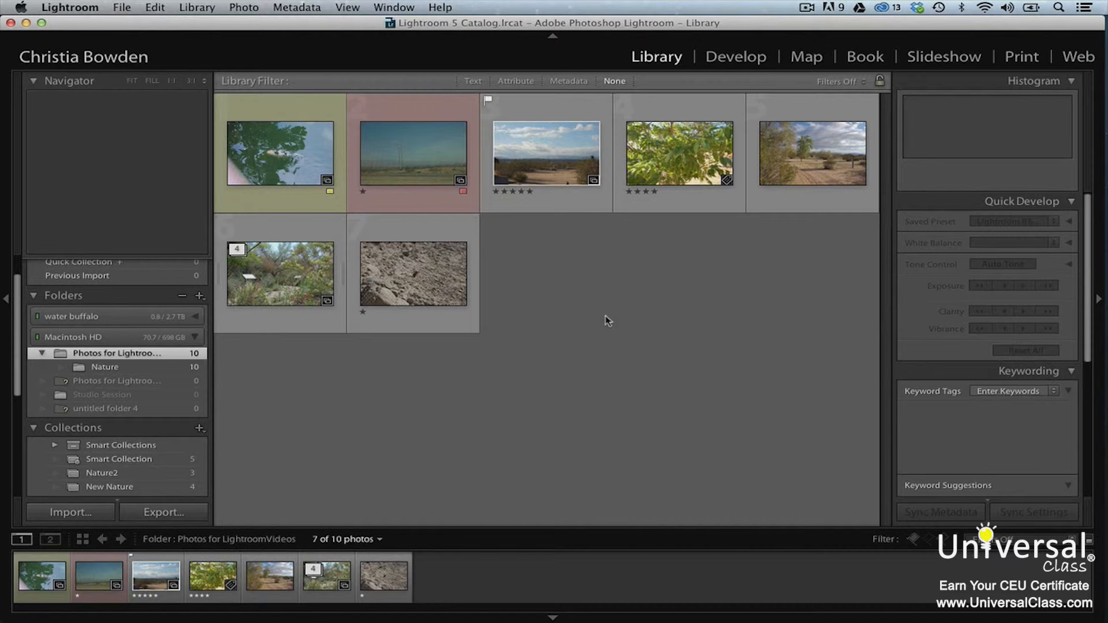
- Assign the green color label to the stacked desert garden photo
right_click(294, 281)
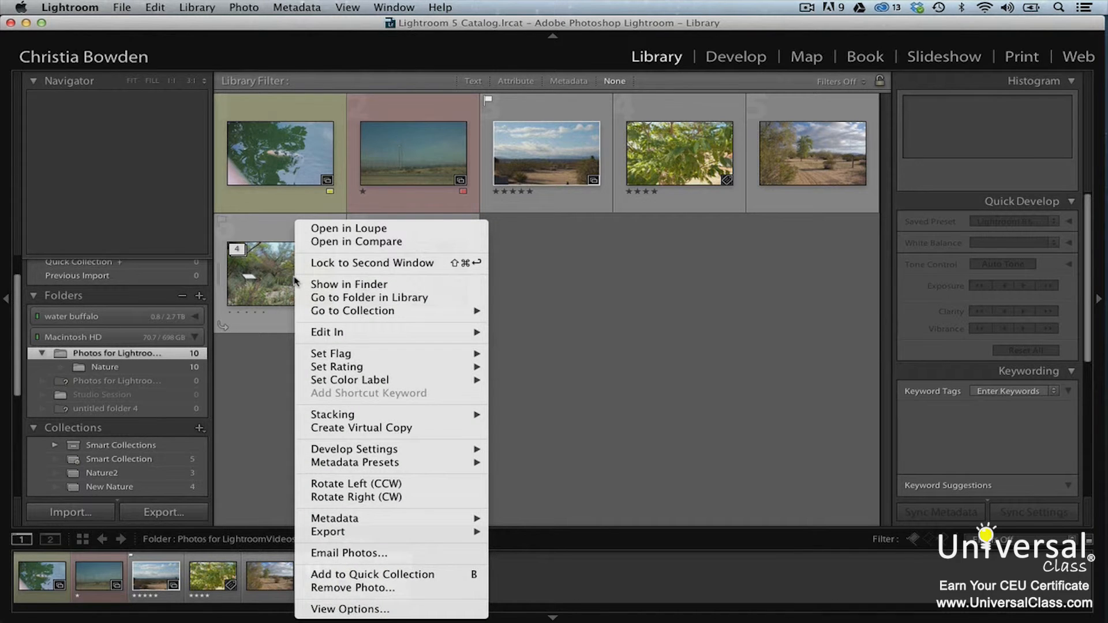
mouse_move(371, 381)
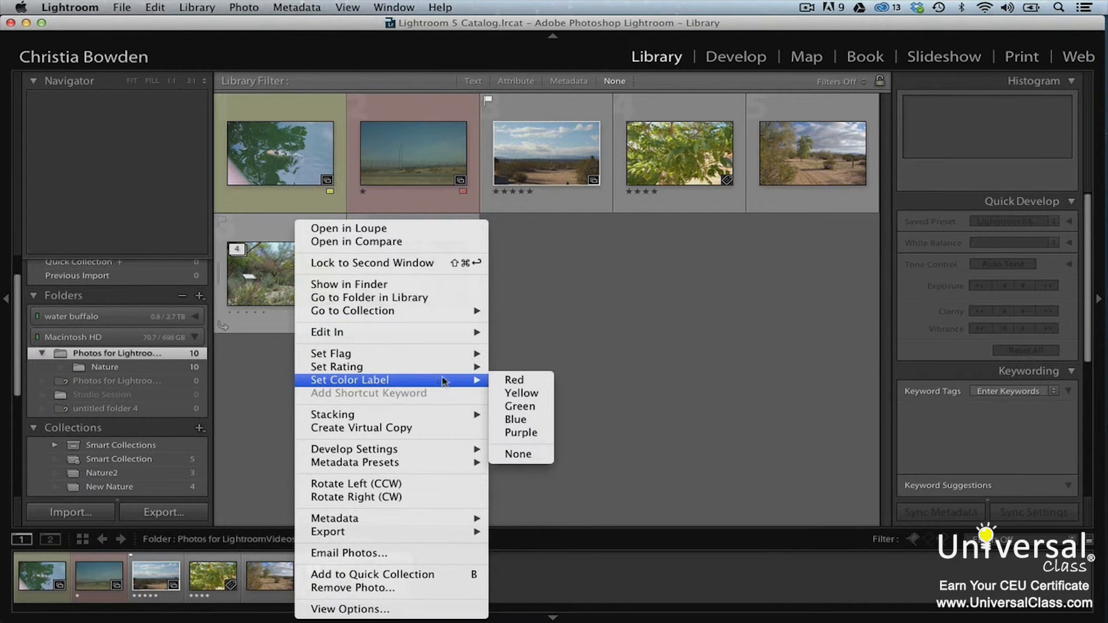
left_click(525, 407)
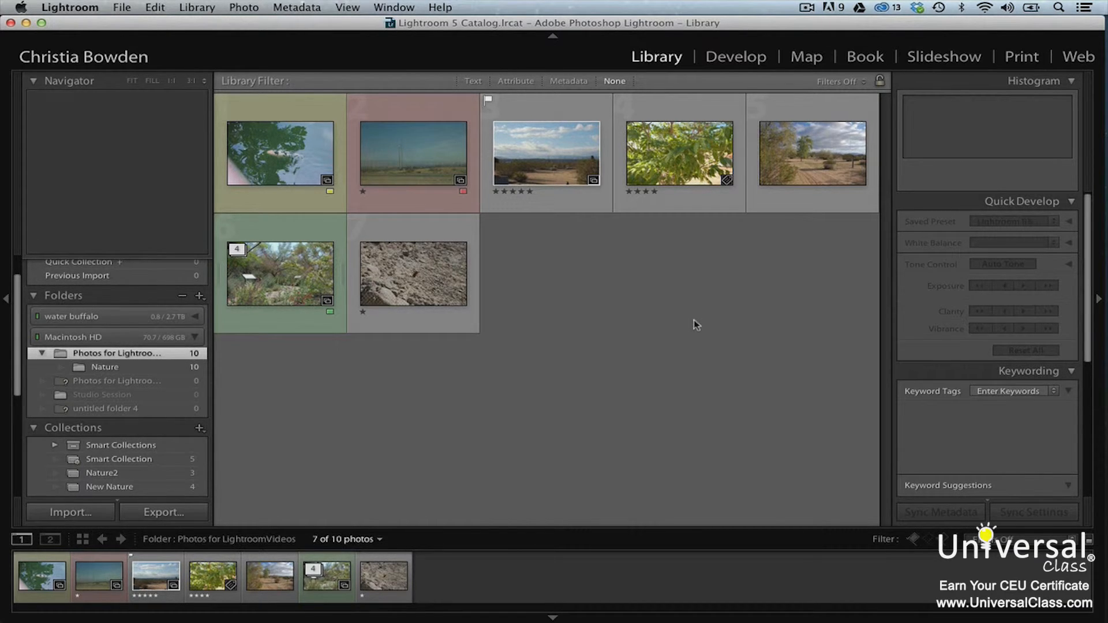
- Open the green leaves photo in the Map module and set its city to Palm Springs and its state to California
left_click(692, 172)
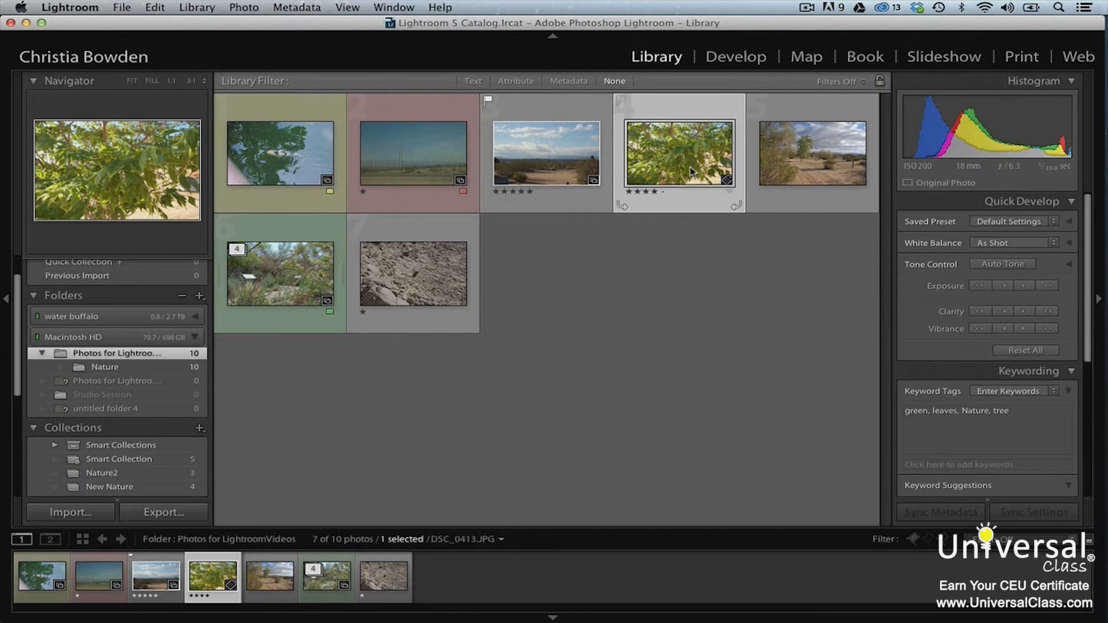
left_click(804, 58)
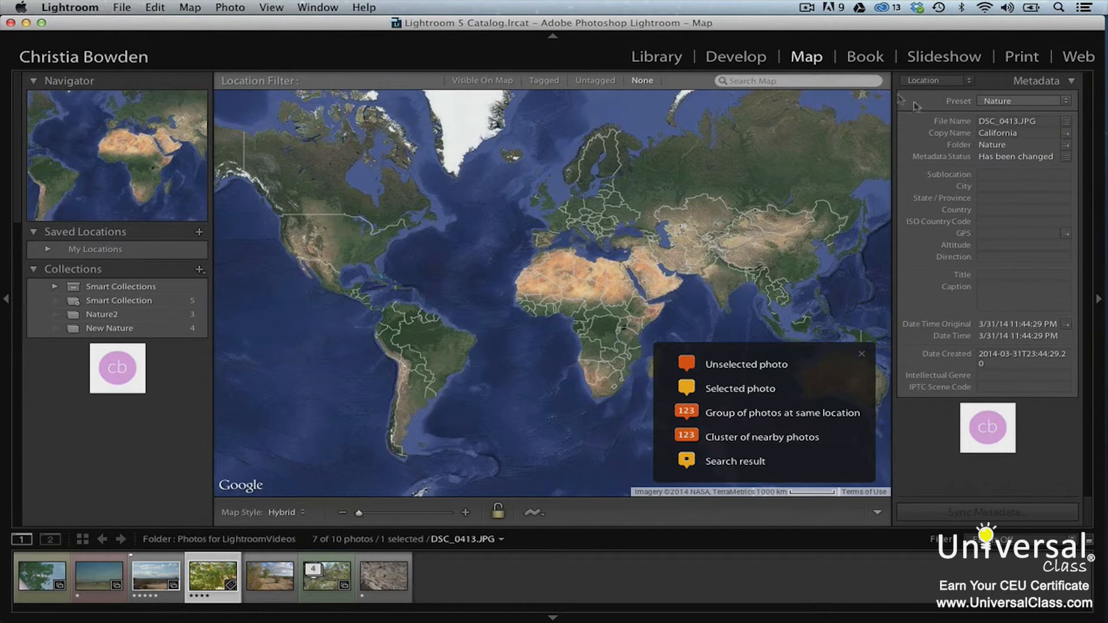
left_click(988, 187)
type("Pa")
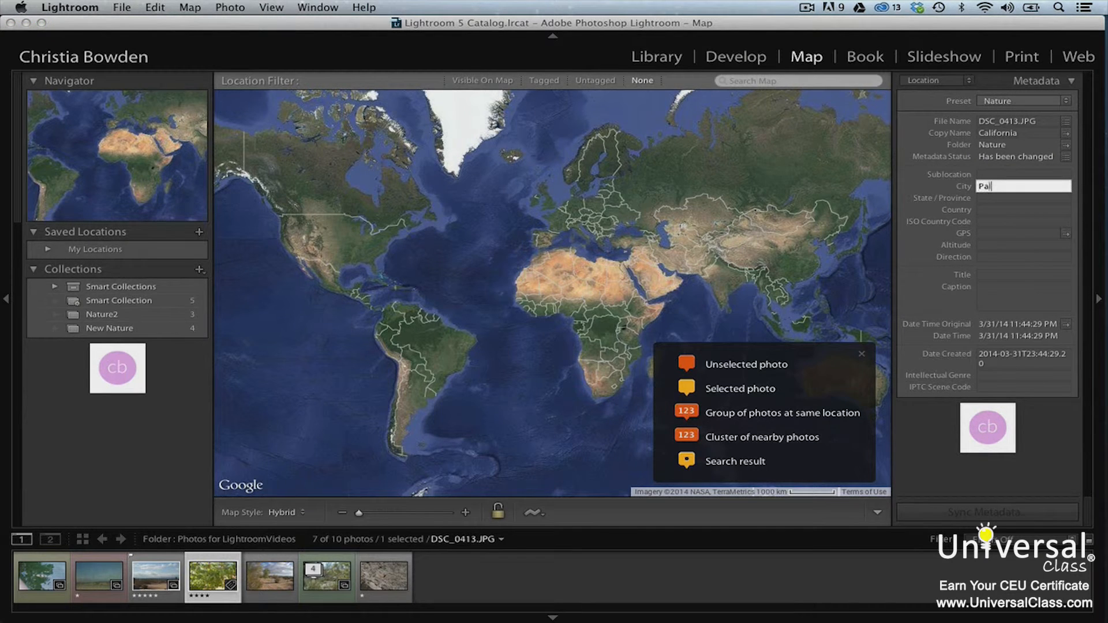
type("lm Springs")
key("Tab")
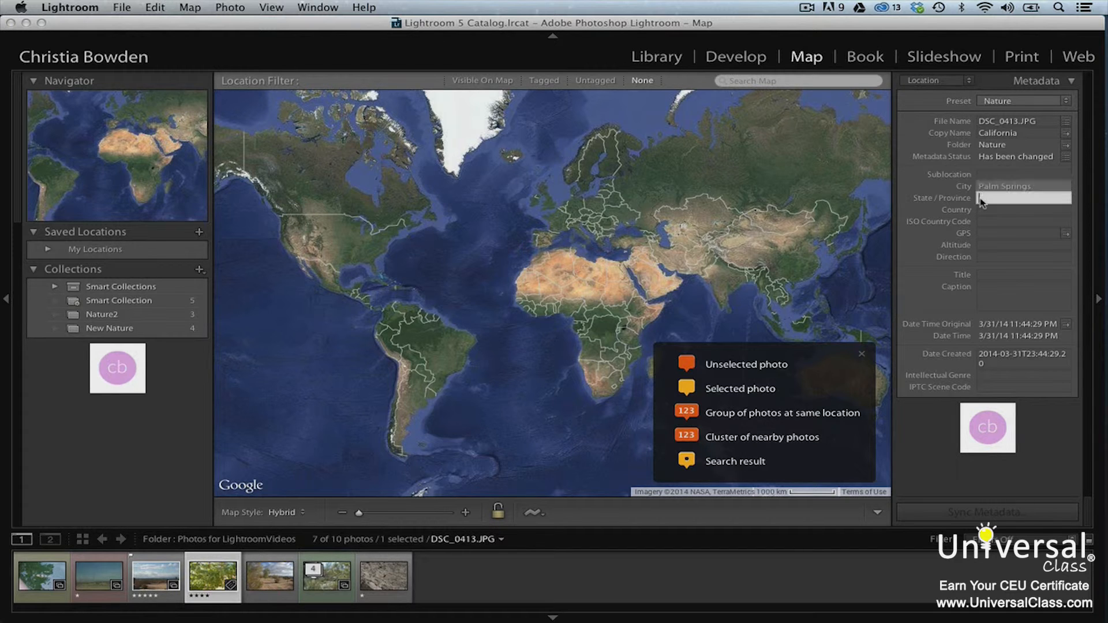
type("California")
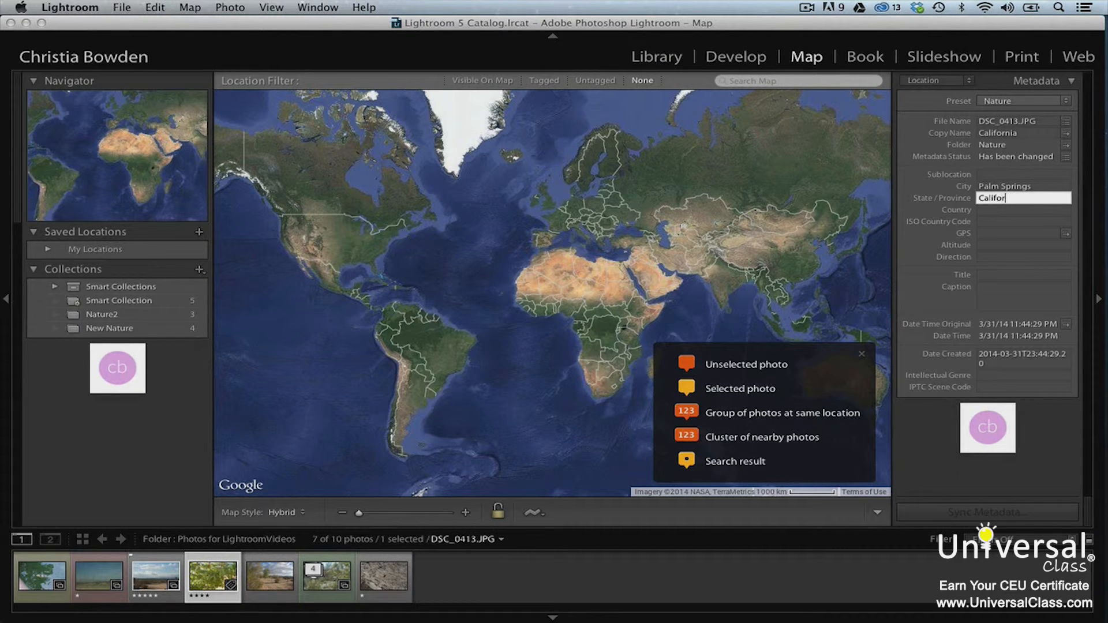
key("Return")
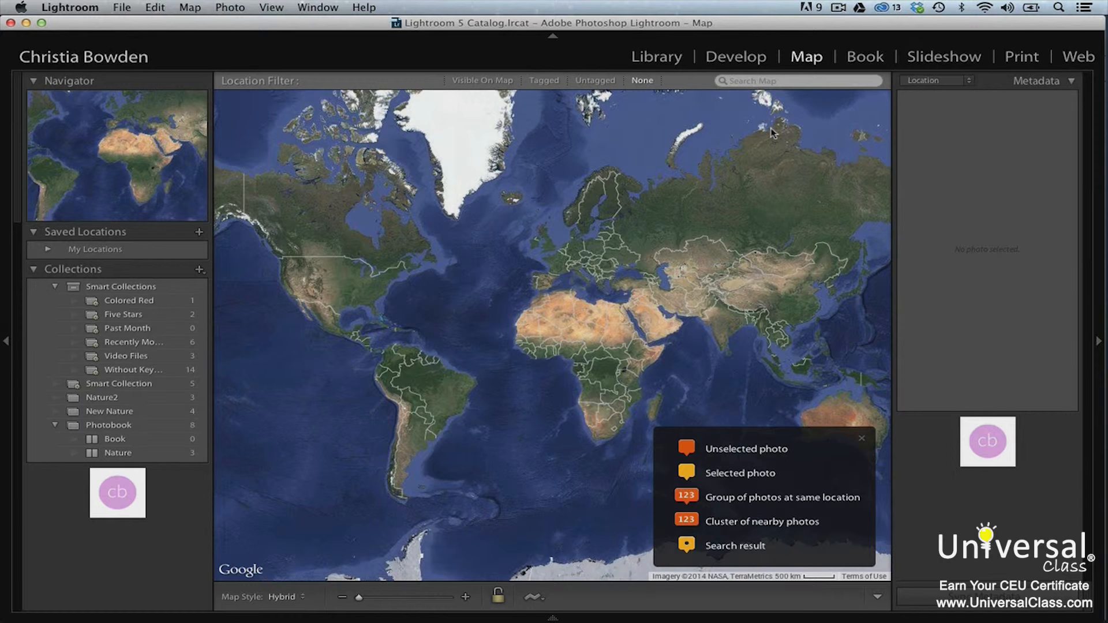
- Load the tracklog file Zion.gpx from the Desktop onto the map
left_click(535, 596)
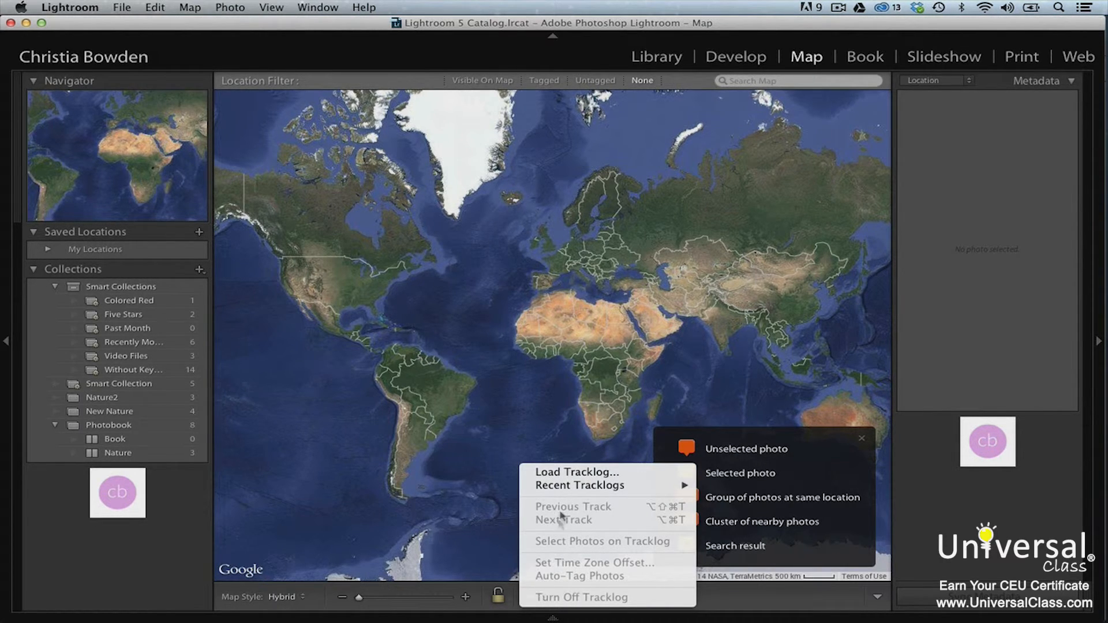
left_click(573, 474)
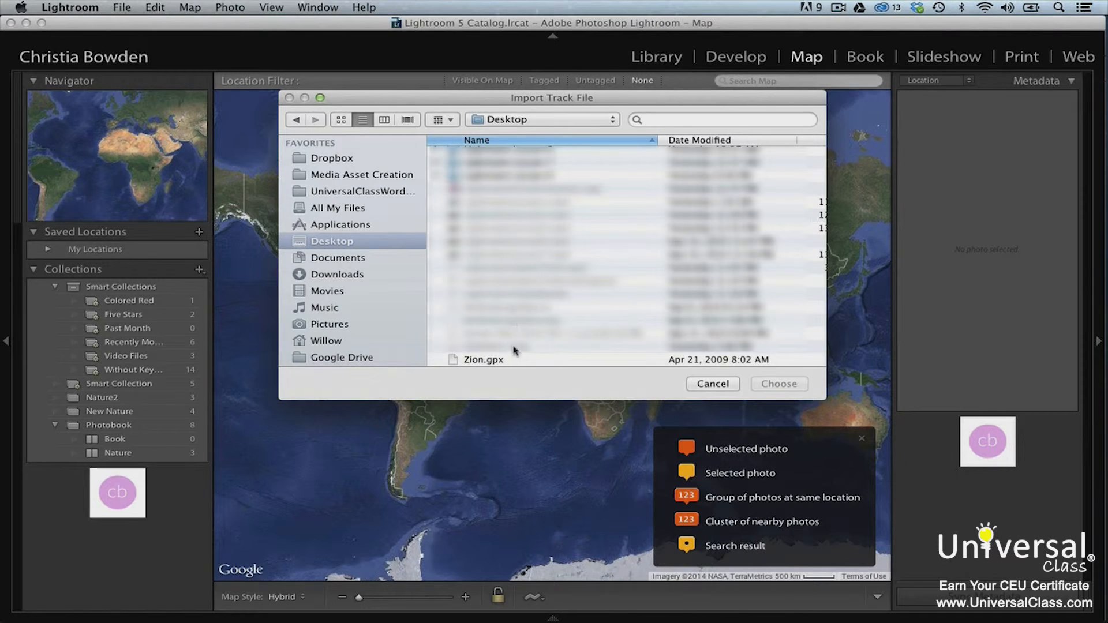
left_click(514, 360)
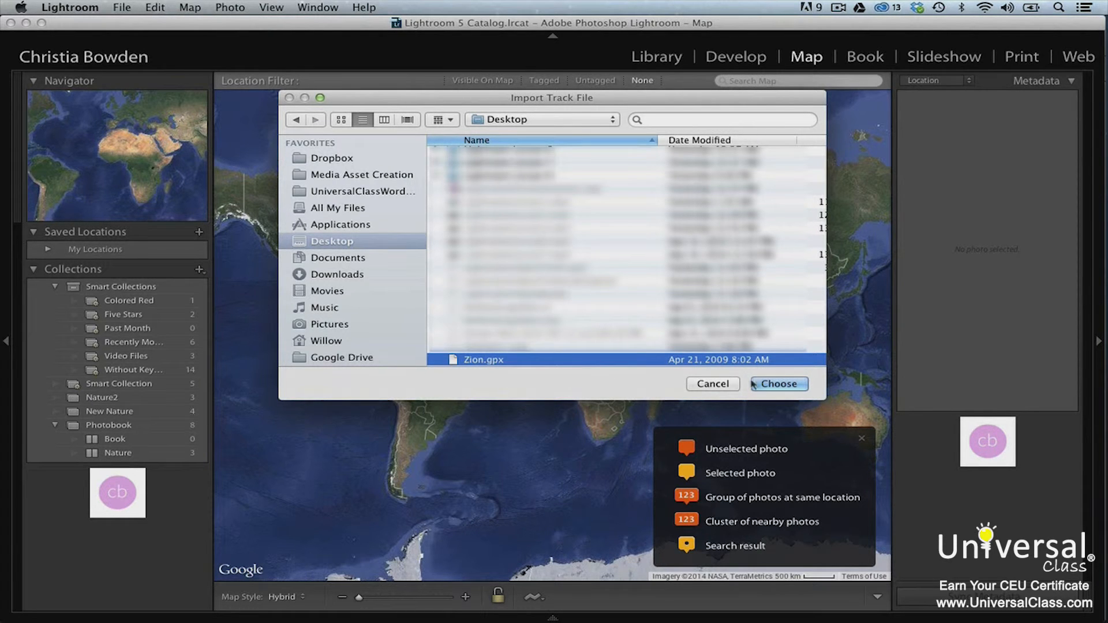
left_click(779, 384)
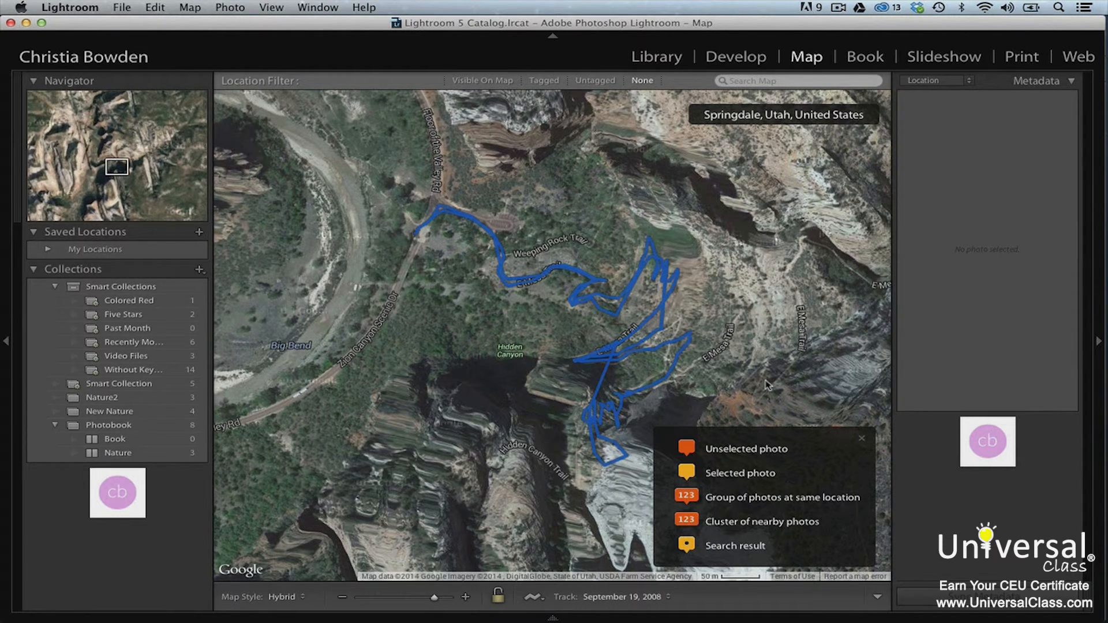
- Open the Without Keywords smart collection and place its desert path and pale yellow bud photos along the Zion track on the map
left_click(134, 370)
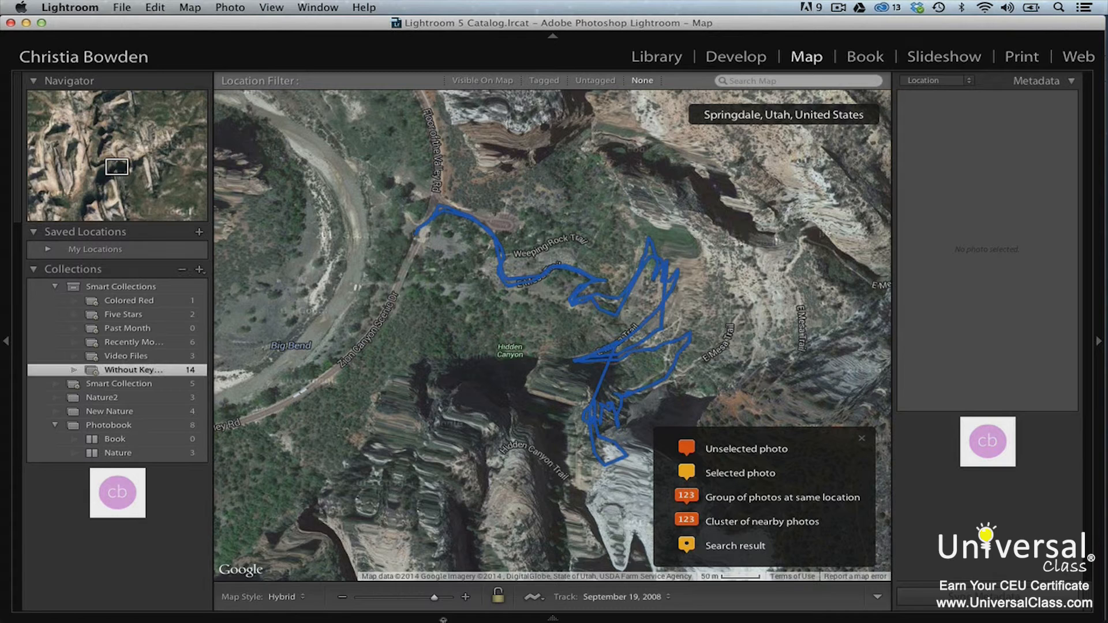
mouse_move(553, 619)
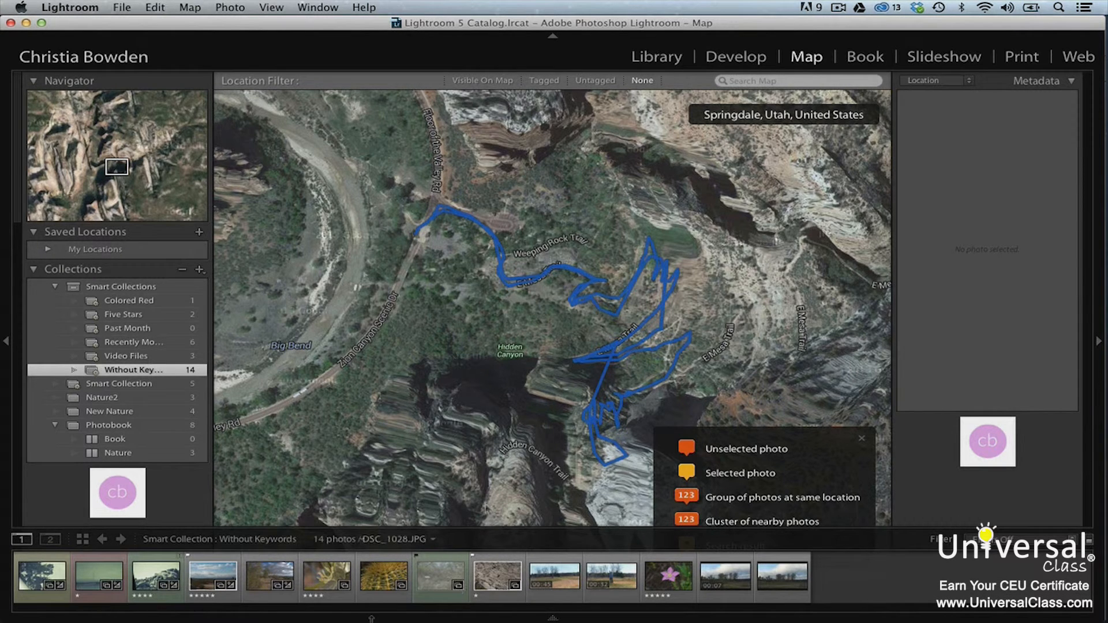
mouse_move(282, 577)
left_mouse_down()
mouse_move(480, 513)
mouse_move(628, 374)
left_mouse_up()
mouse_move(359, 619)
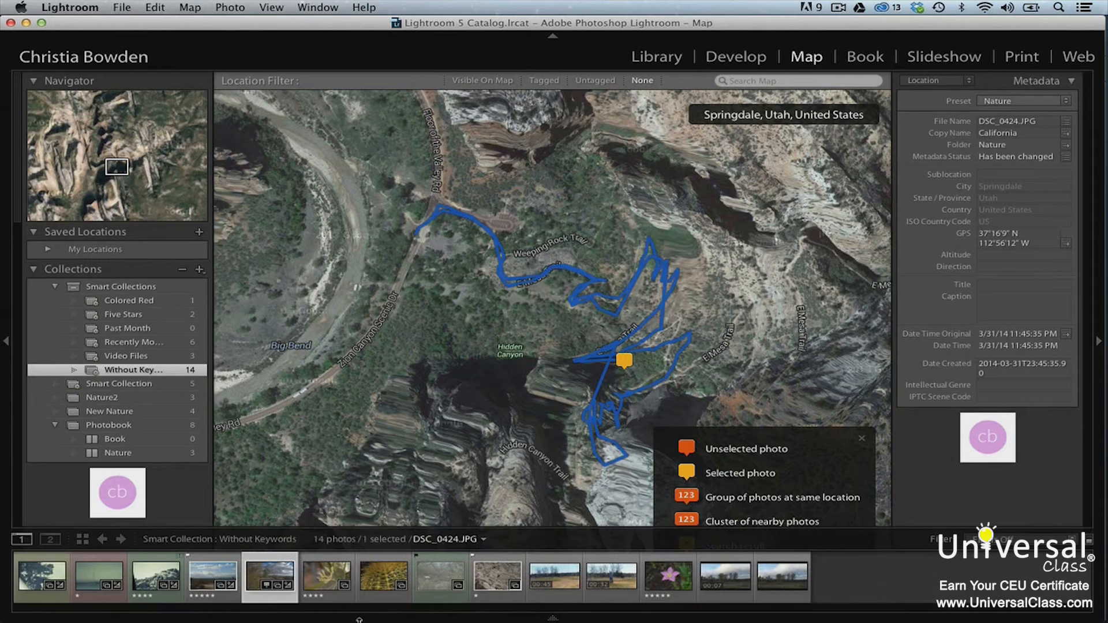
mouse_move(339, 577)
left_mouse_down()
mouse_move(527, 444)
mouse_move(595, 429)
left_mouse_up()
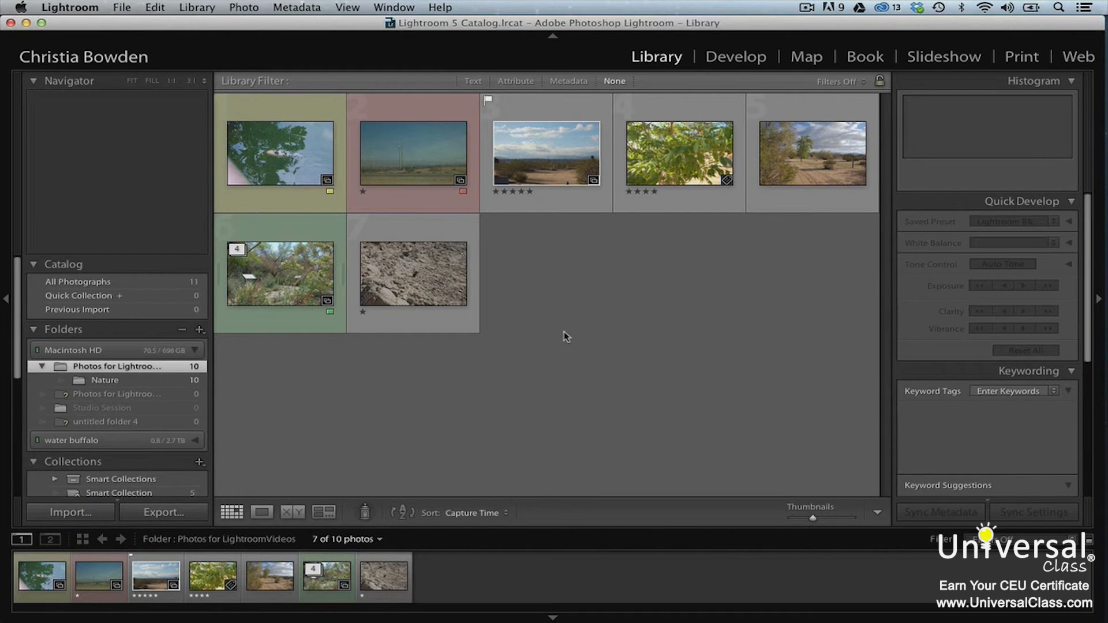
- Set the Painter tool to apply the green color label and paint it onto the desert path photo
left_click(367, 512)
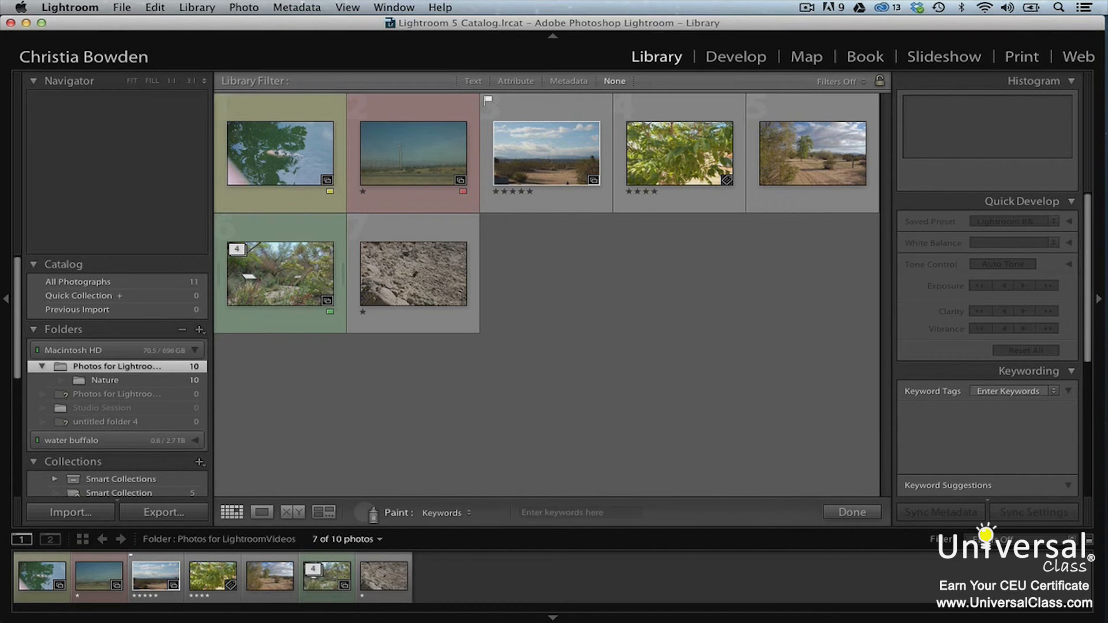
left_click(468, 515)
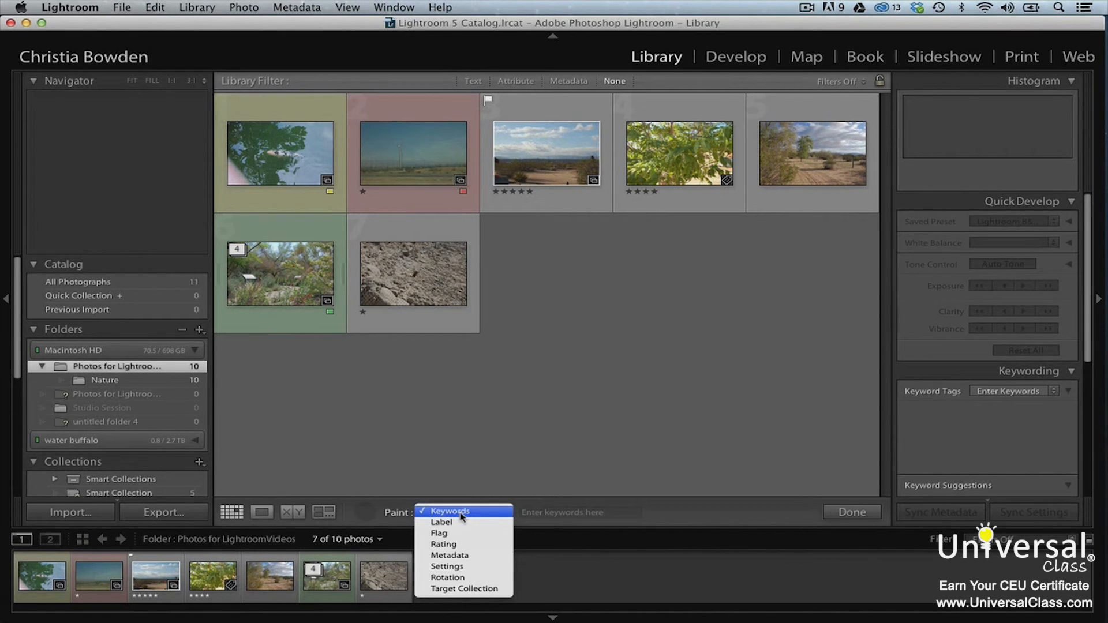
left_click(462, 523)
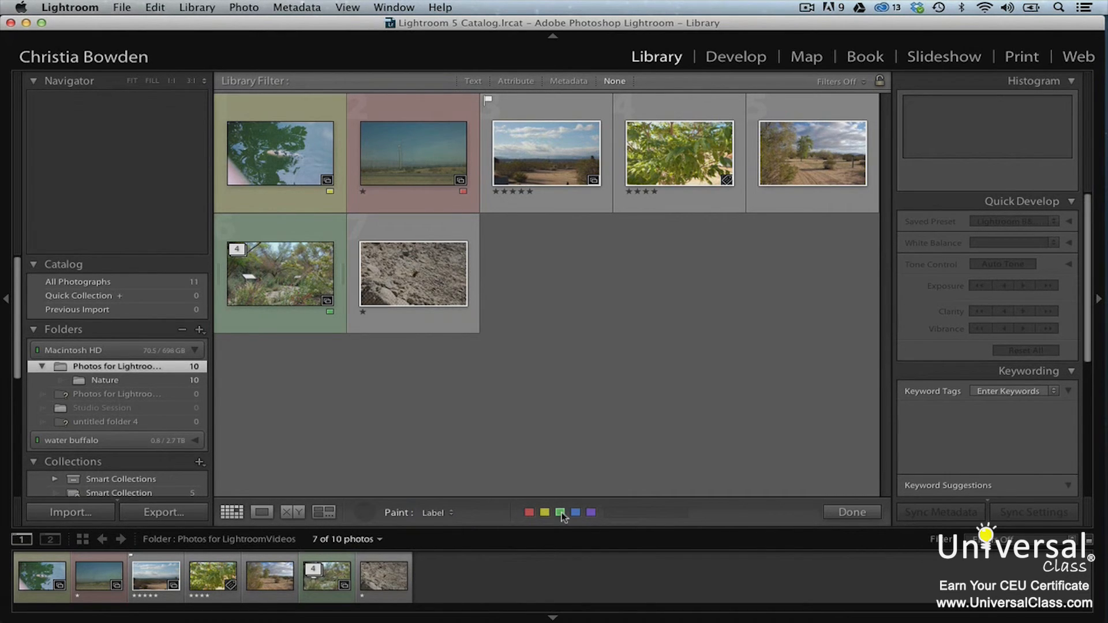
left_click(561, 513)
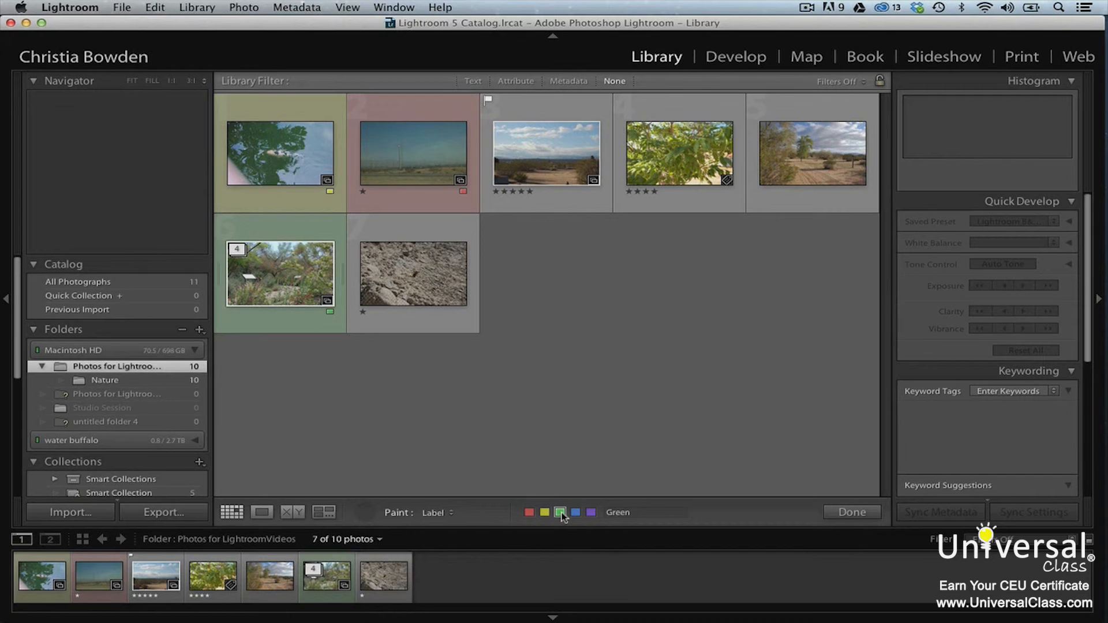
left_click(804, 169)
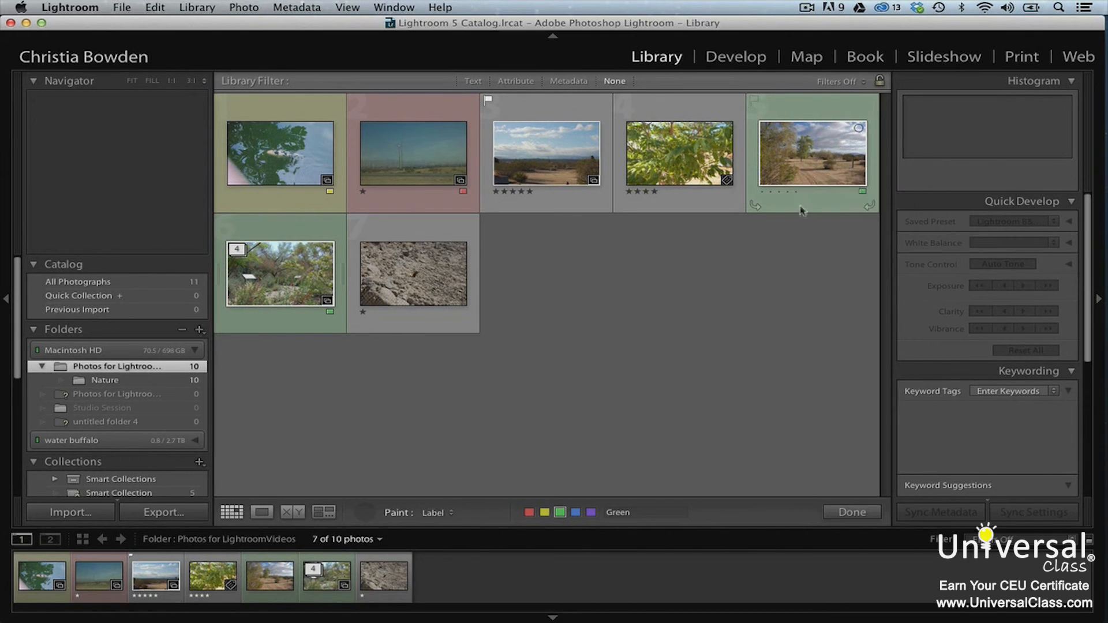
- Erase the green color label from the desert path photo with the Painter tool
key("alt")
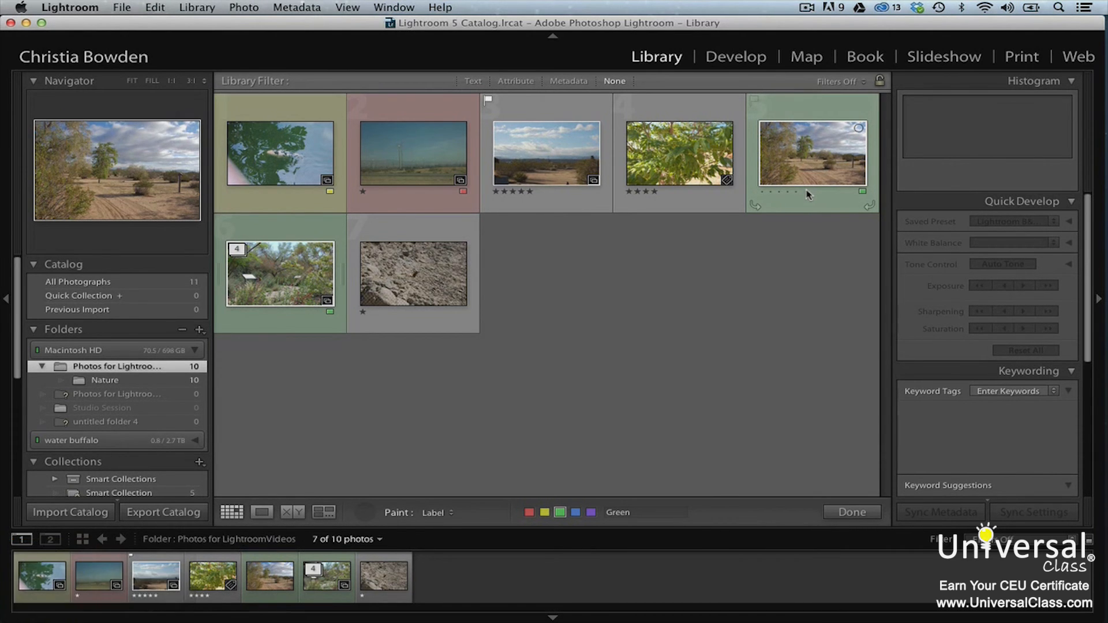
left_click(811, 150, "alt")
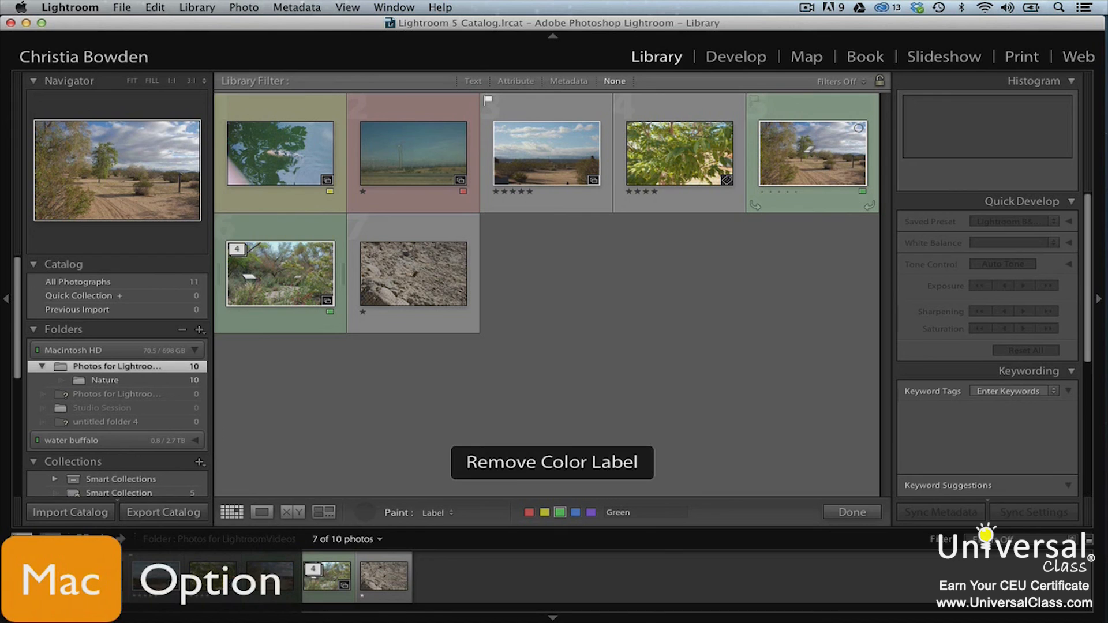